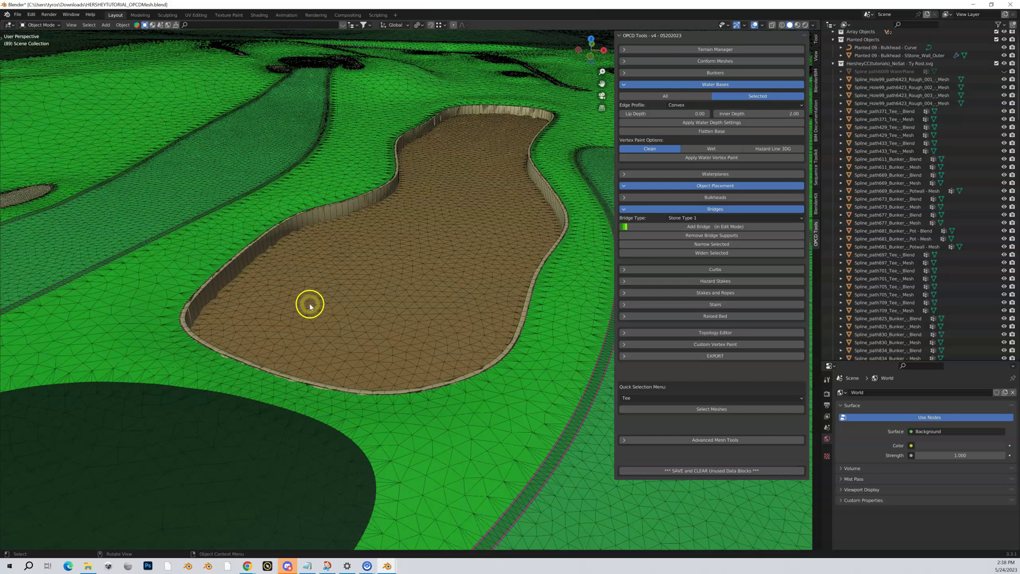
Collapse the water base settings and set the bridge type to Wood Type 1
scroll(430, 295, "up", 3)
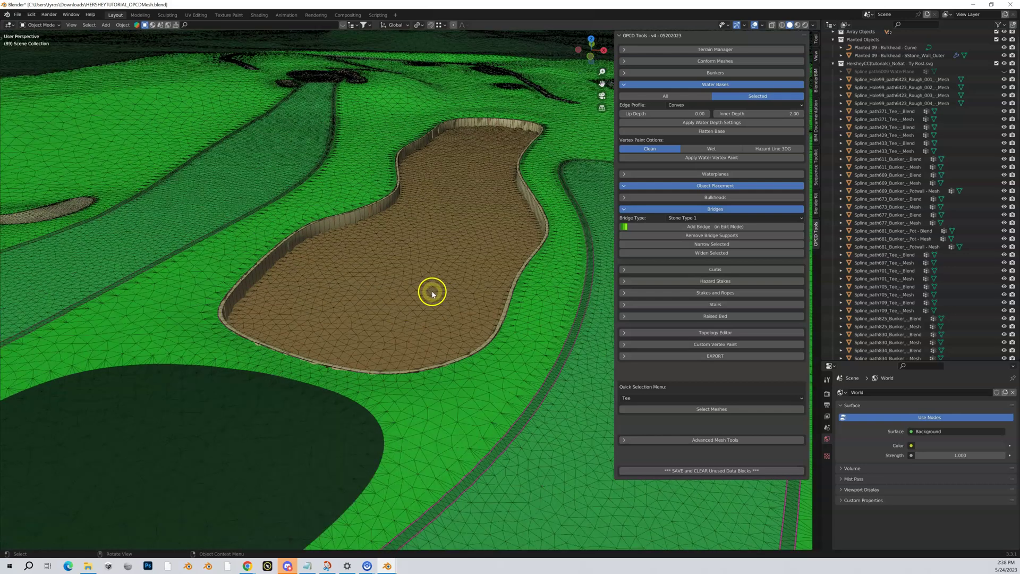
middle_click_drag(426, 301, 468, 279)
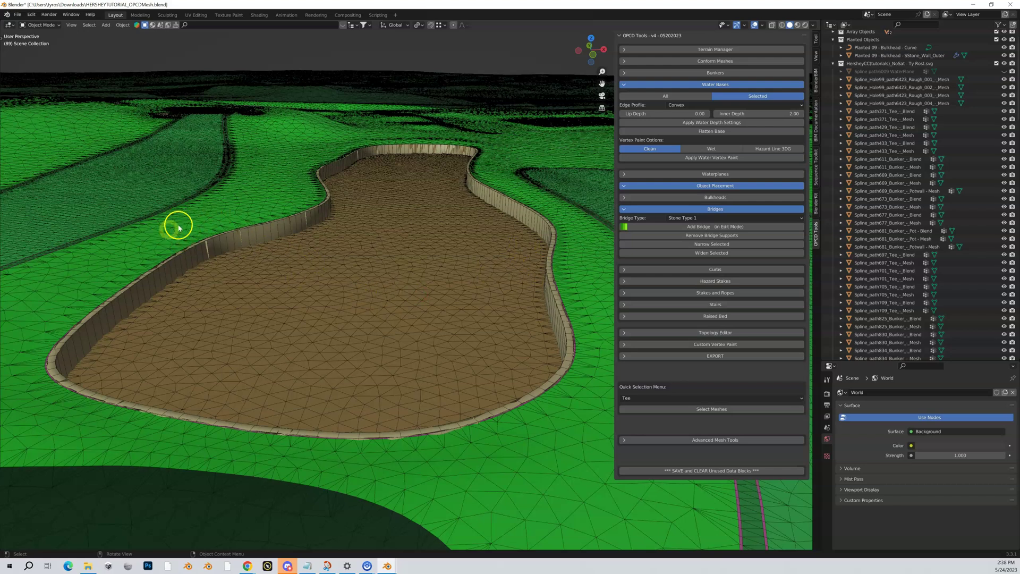
left_click(556, 256)
left_click(432, 200)
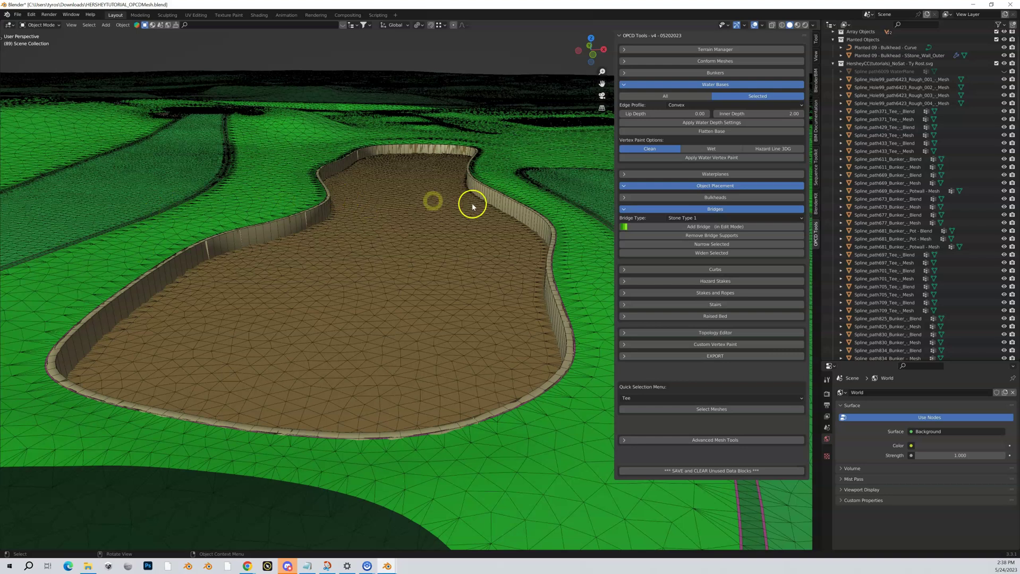
left_click(624, 83)
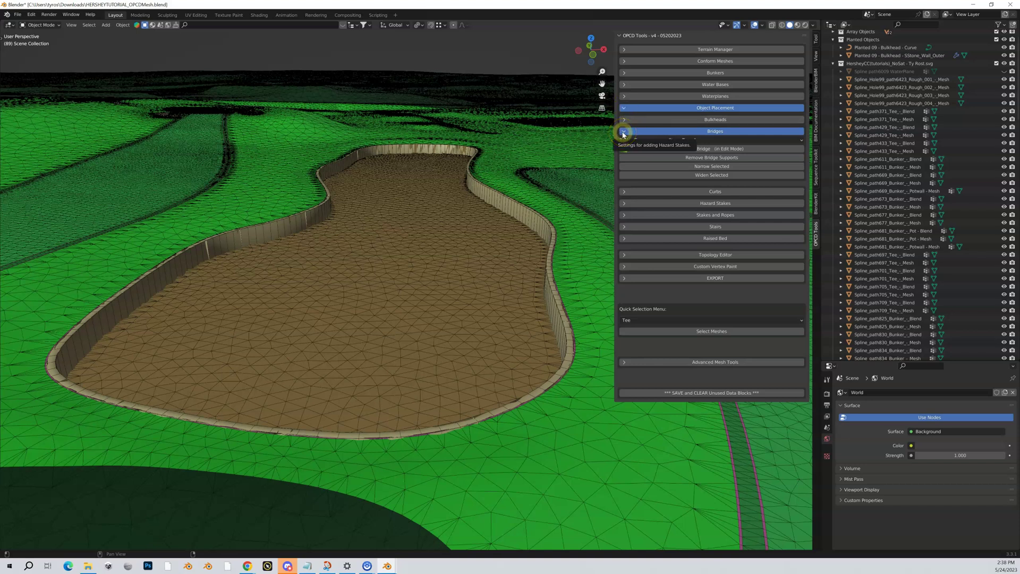
left_click(698, 140)
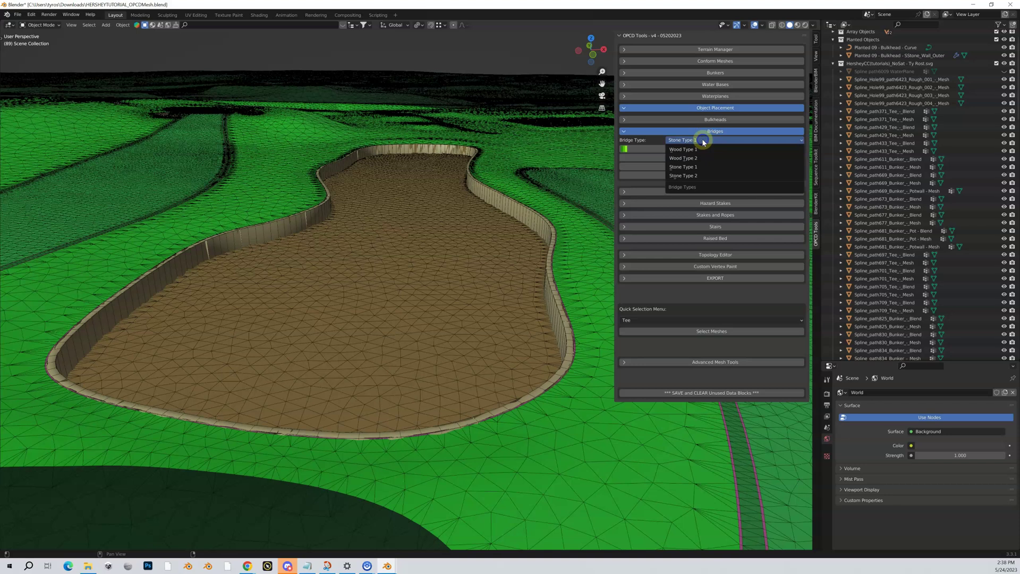
left_click(677, 150)
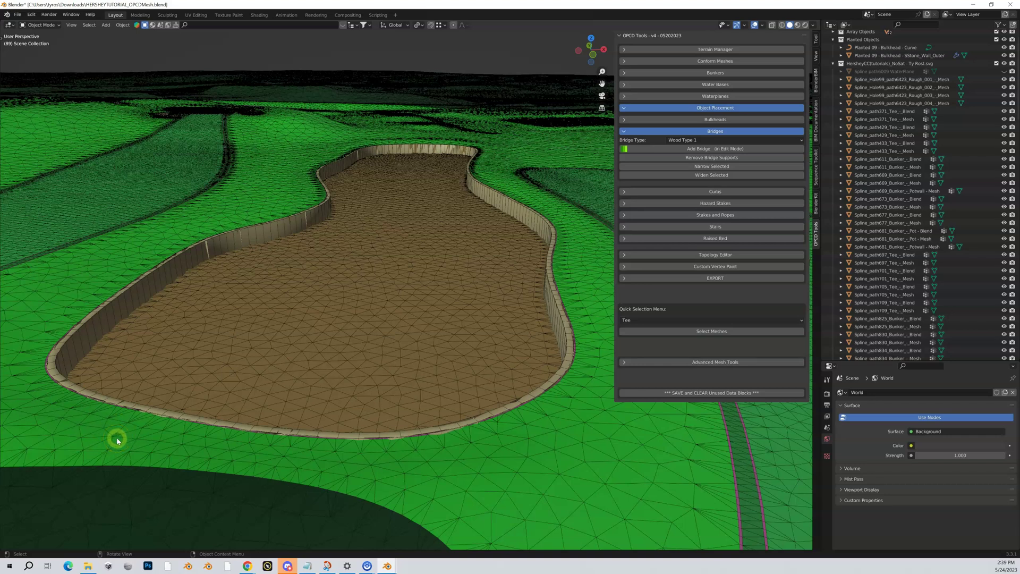
Add a Wood Type 1 bridge across the pond between two vertices of the surrounding rough mesh, one on each bank
scroll(237, 333, "down", 2)
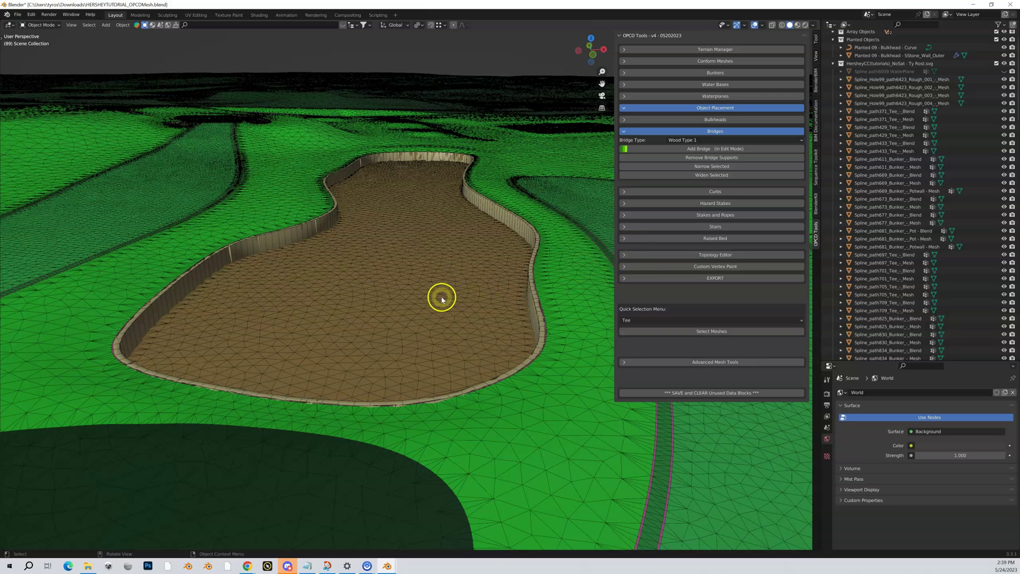
middle_click_drag(441, 299, 446, 306)
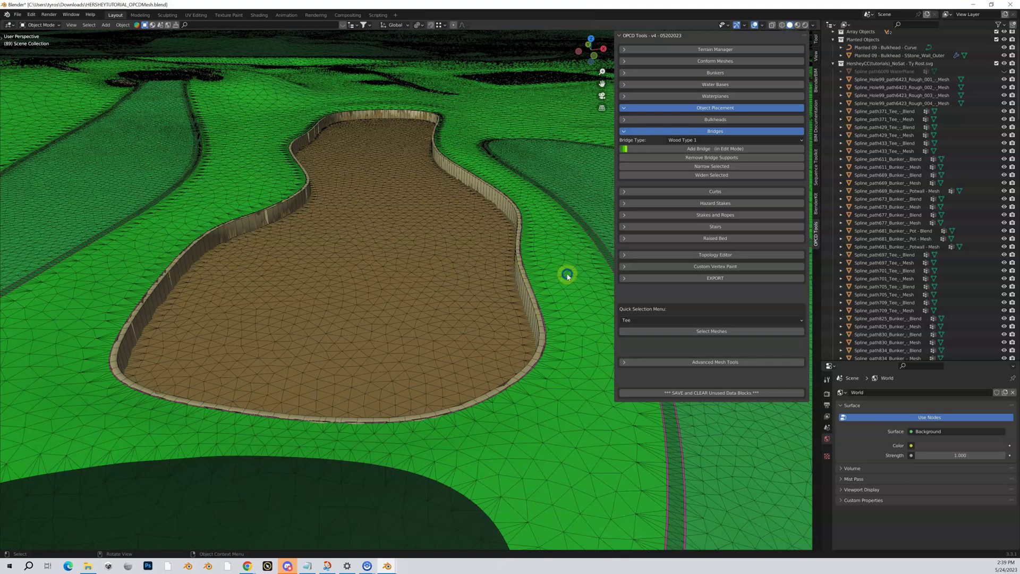
left_click(567, 276)
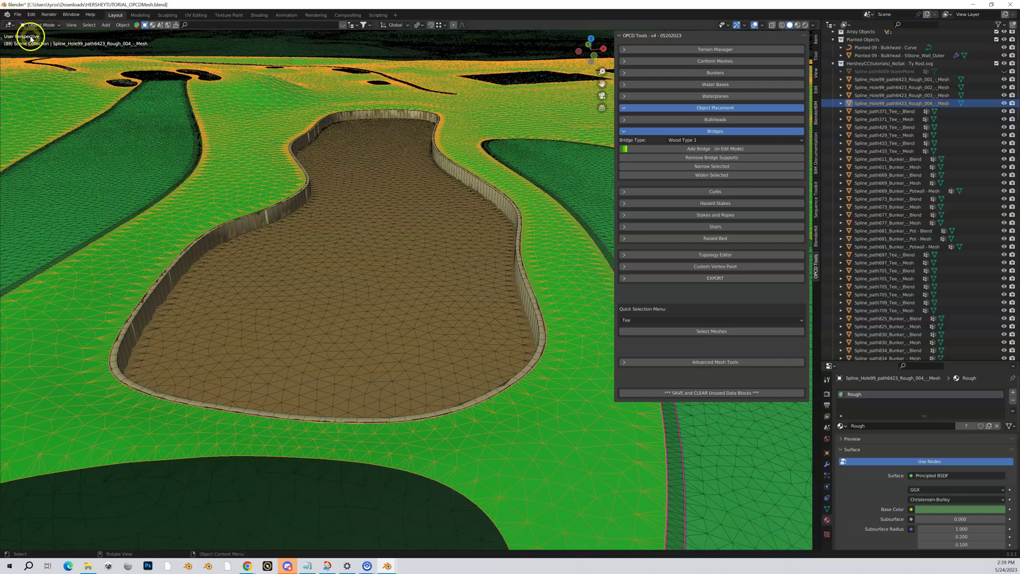
key("Tab")
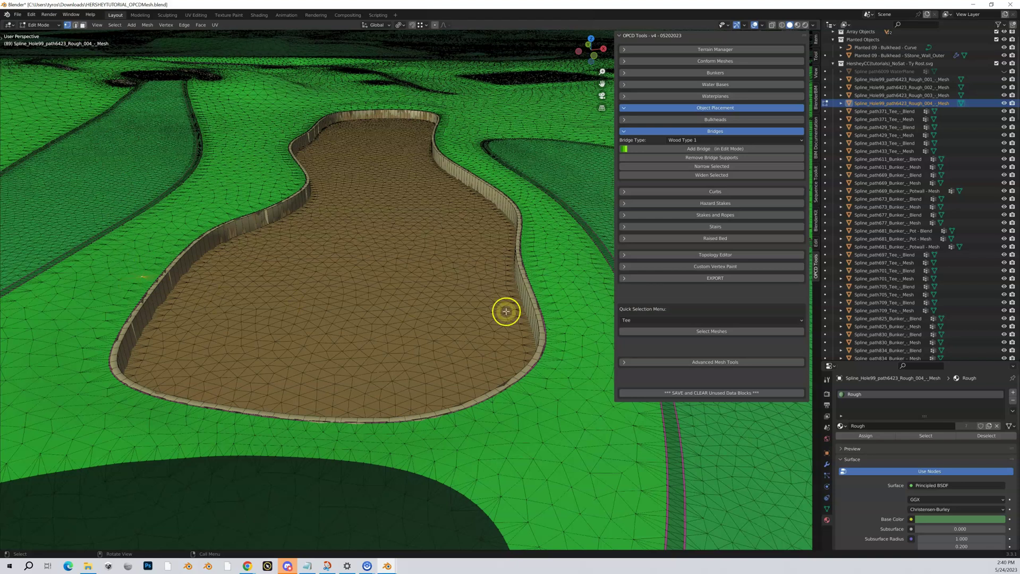
left_click(548, 288)
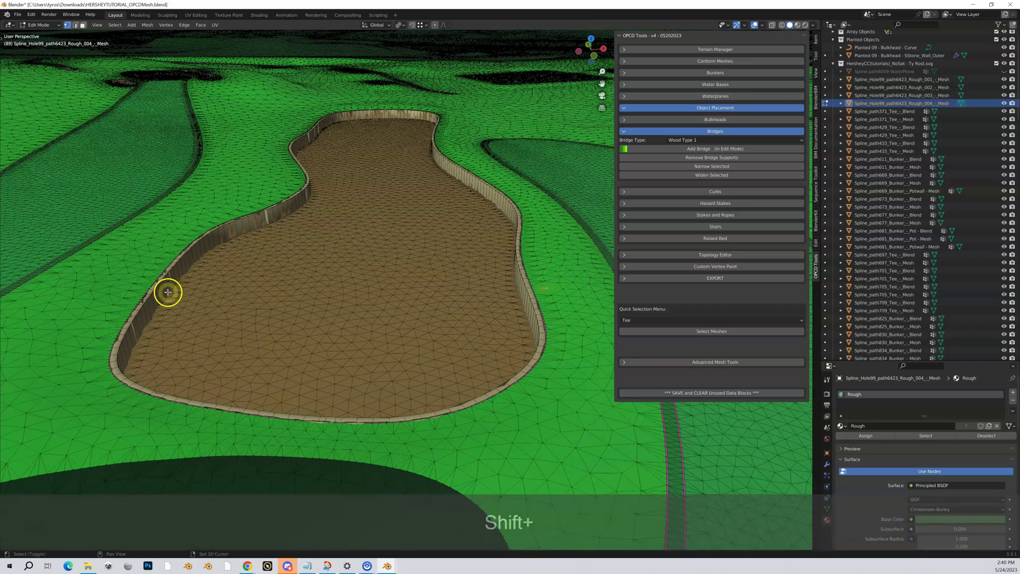
left_click(145, 271, "shift")
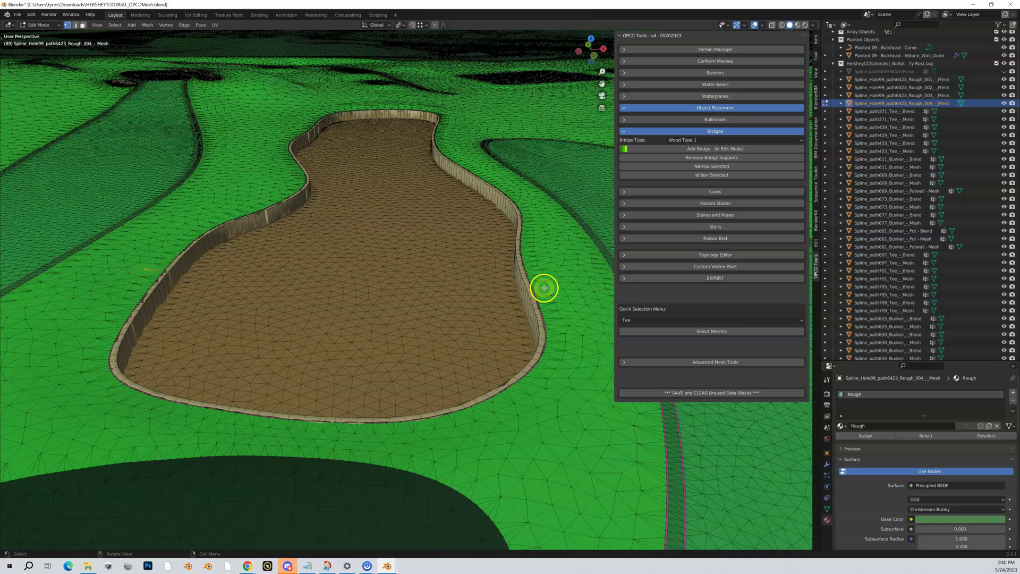
left_click(712, 151)
left_click(410, 321)
Inspect the new bridge and its supports, with the viewport's shading colour switched to Attribute
mouse_move(411, 322)
middle_mouse_down()
mouse_move(389, 314)
mouse_move(440, 314)
mouse_move(417, 317)
mouse_move(431, 318)
middle_mouse_up()
scroll(443, 304, "up", 3)
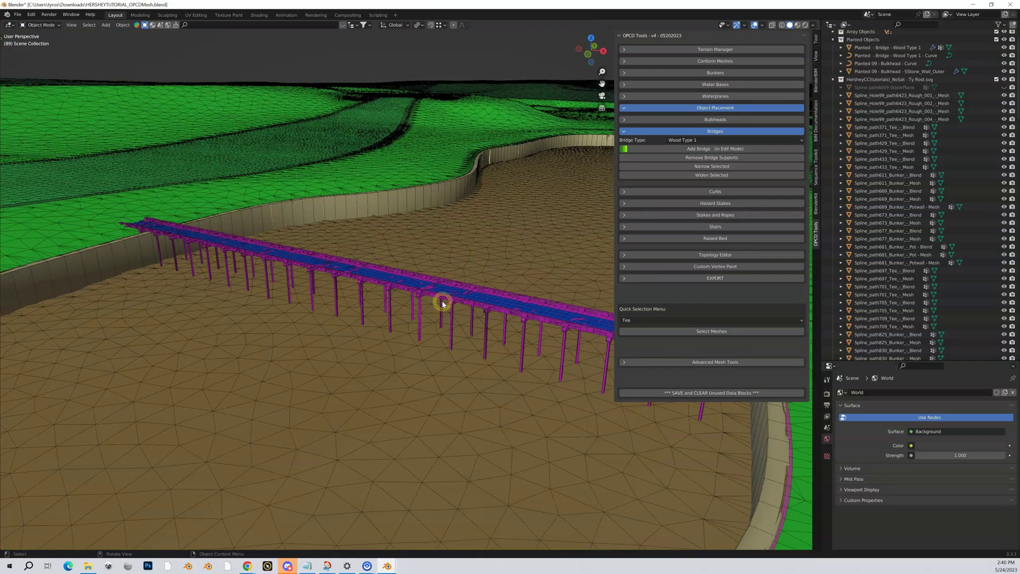
scroll(443, 303, "down", 4)
middle_click_drag(441, 301, 501, 297)
scroll(459, 306, "up", 3)
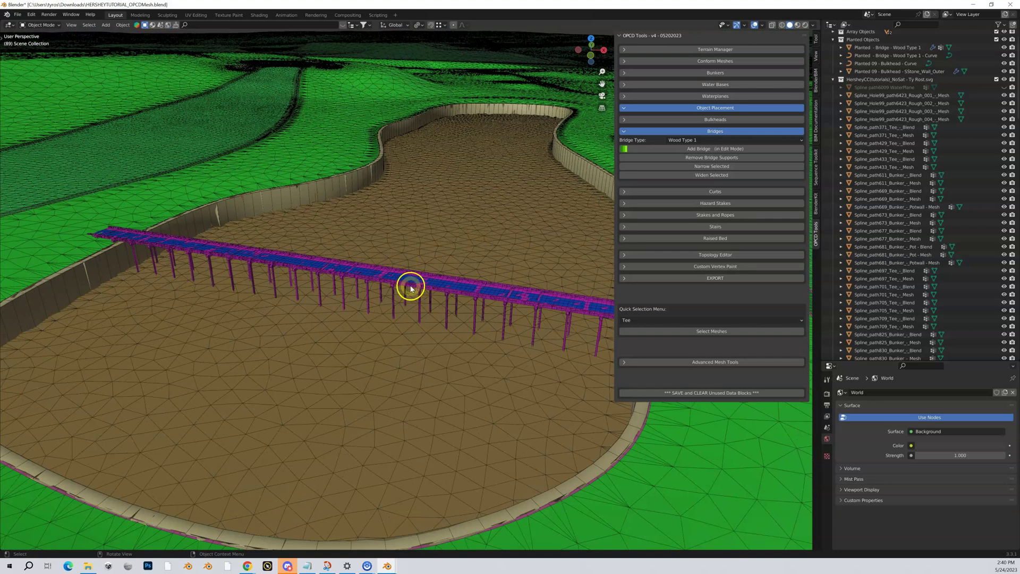
left_click(813, 24)
left_click(843, 125)
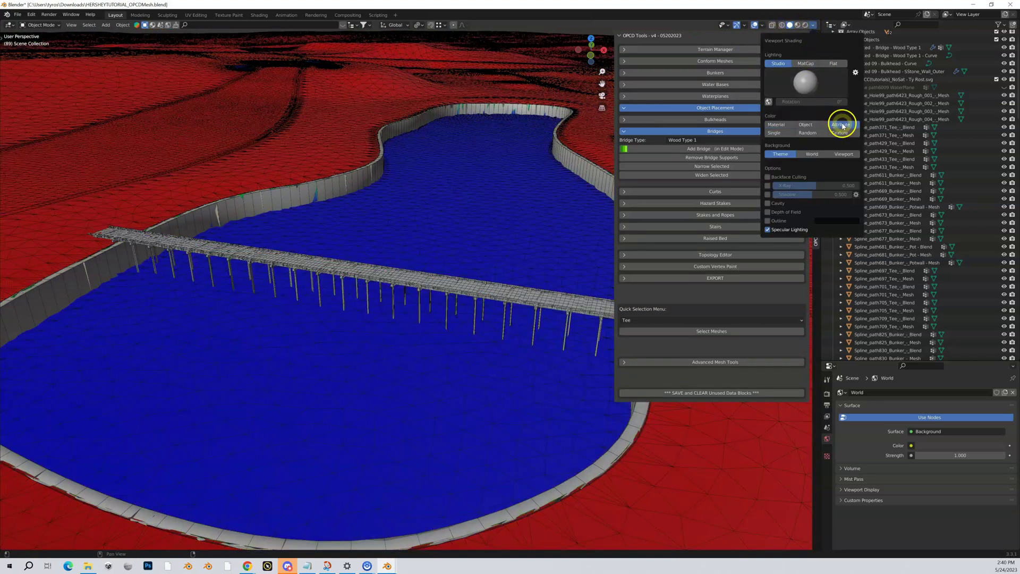
scroll(330, 215, "up", 3)
scroll(330, 214, "down", 4)
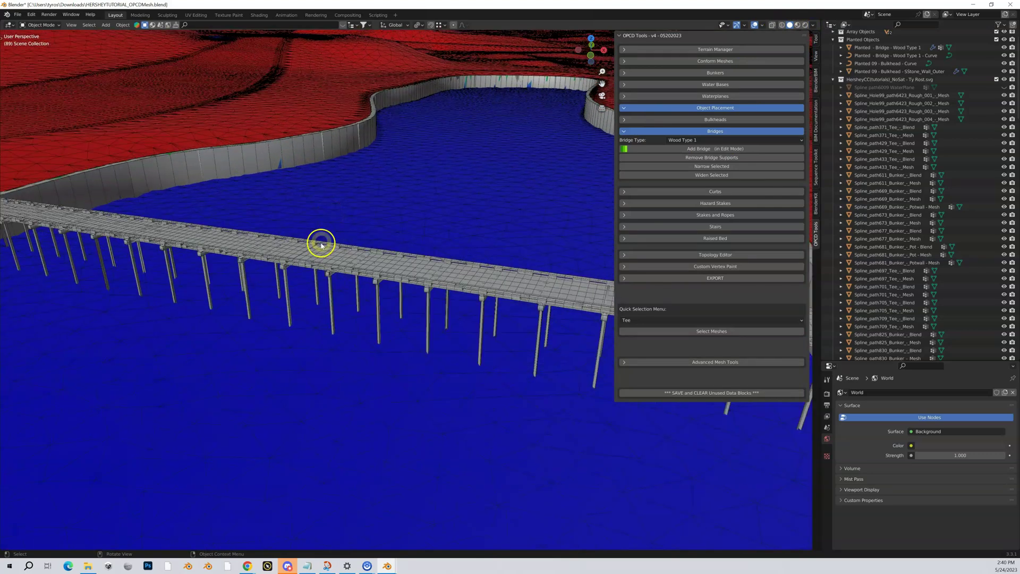
scroll(327, 257, "down", 2)
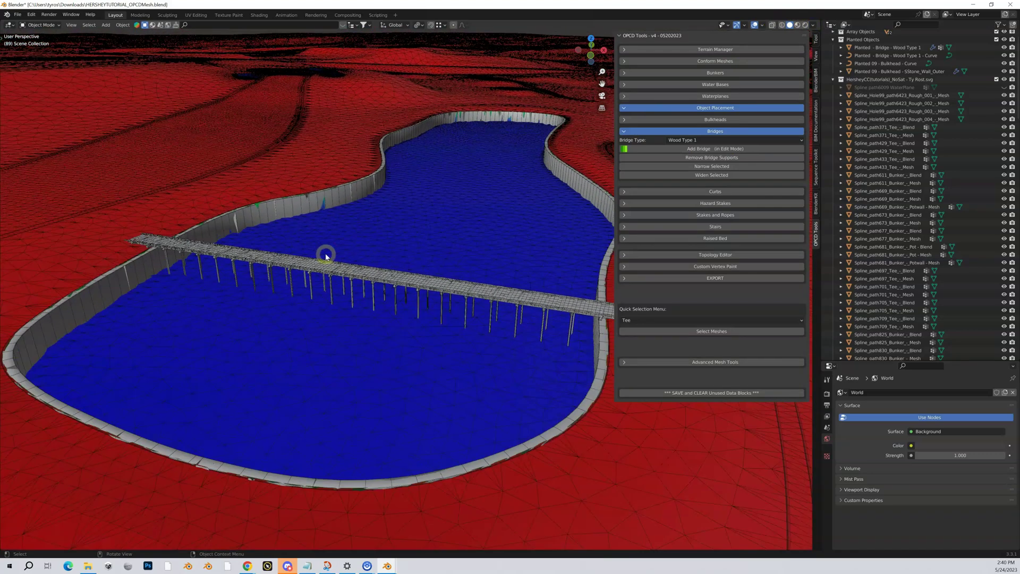
scroll(395, 285, "up", 4)
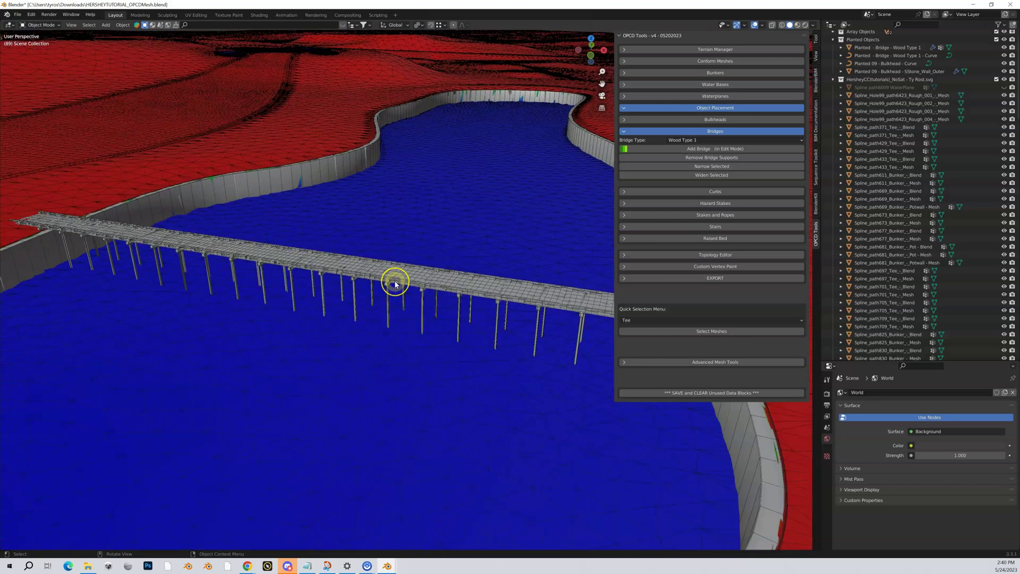
scroll(396, 284, "down", 3)
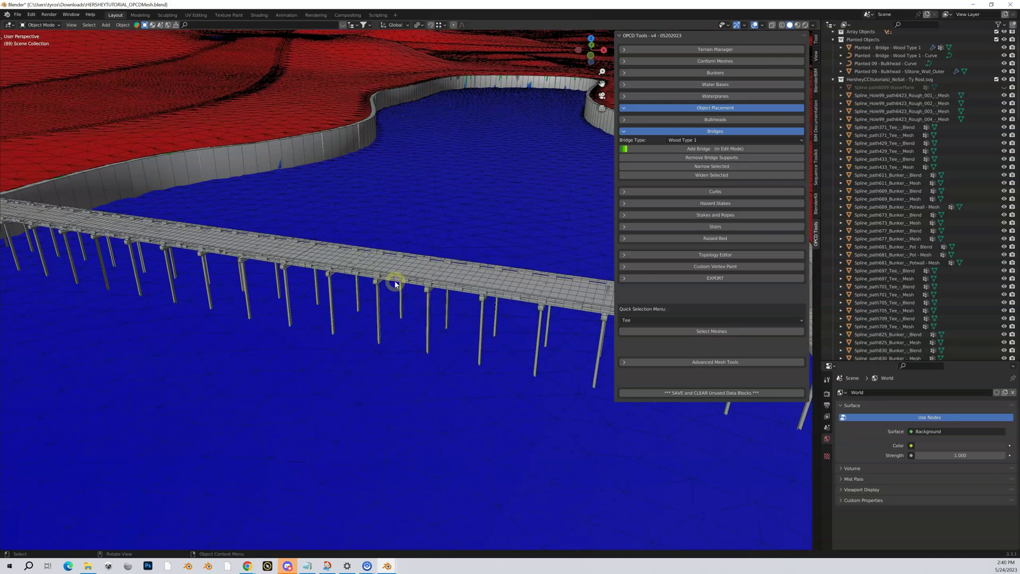
Return the viewport's shading colour to Material
left_click(815, 25)
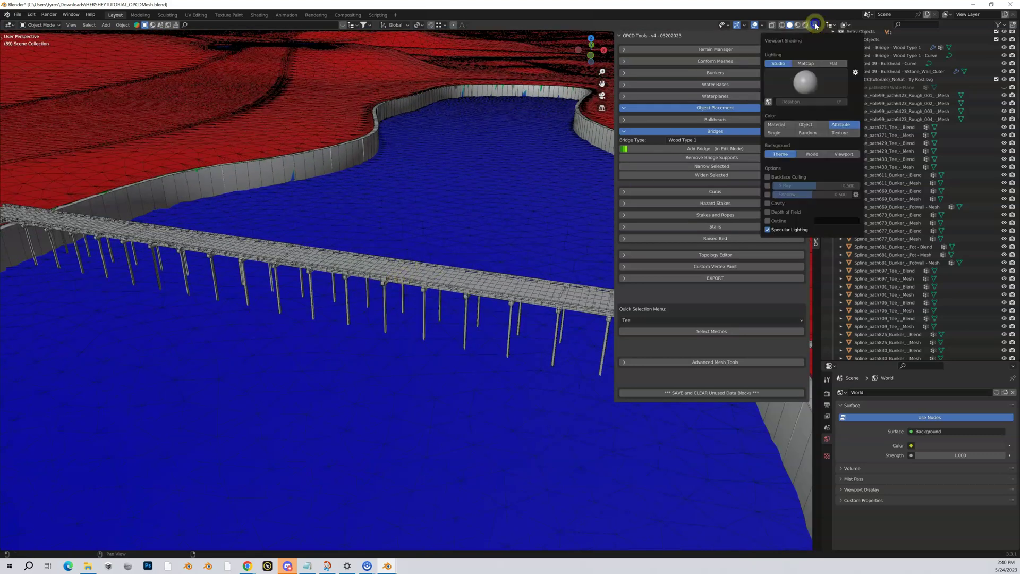
left_click(776, 125)
mouse_move(353, 255)
middle_mouse_down()
mouse_move(339, 258)
mouse_move(428, 272)
mouse_move(287, 269)
mouse_move(303, 251)
mouse_move(393, 261)
mouse_move(358, 259)
middle_mouse_up()
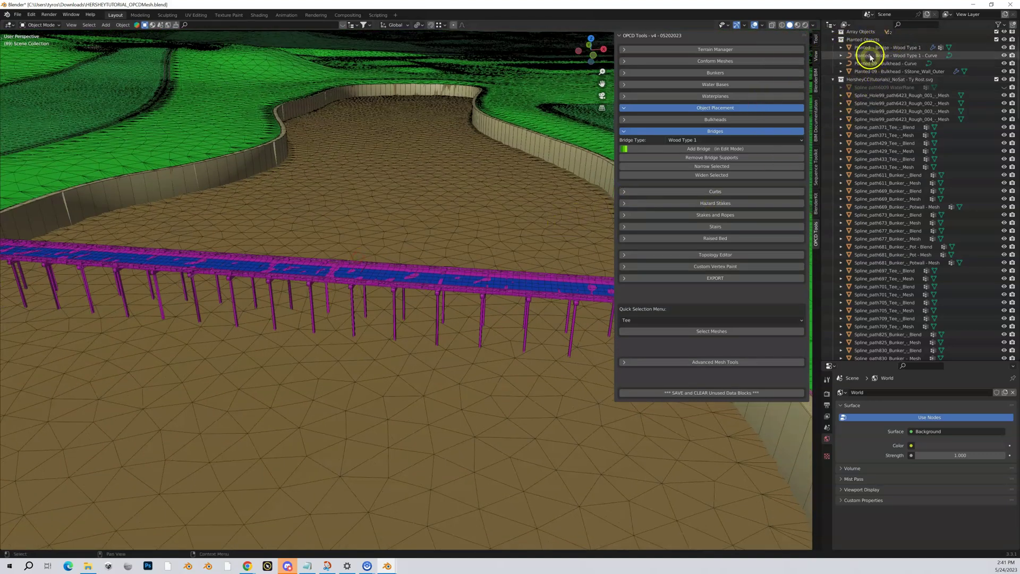
Examine the bridge mesh and its curve by selecting each in the Planted Objects collection
left_click(833, 40)
left_click(833, 40)
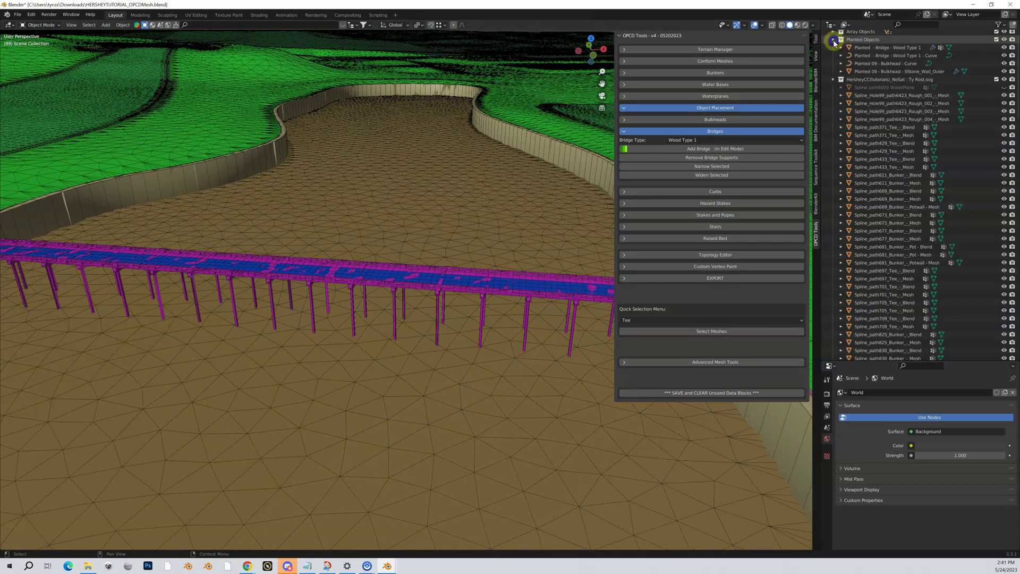
left_click(875, 49)
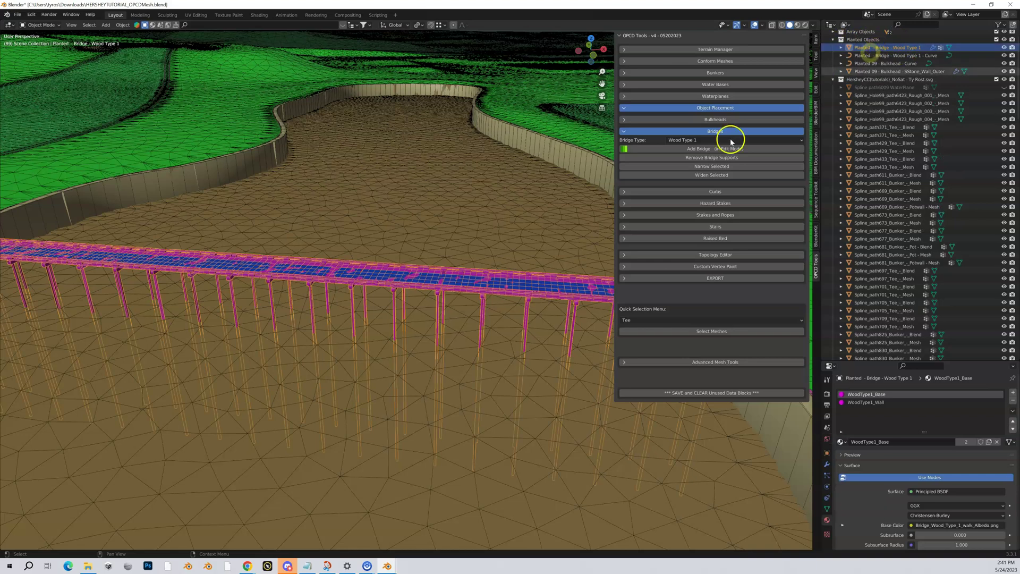
scroll(412, 291, "down", 4)
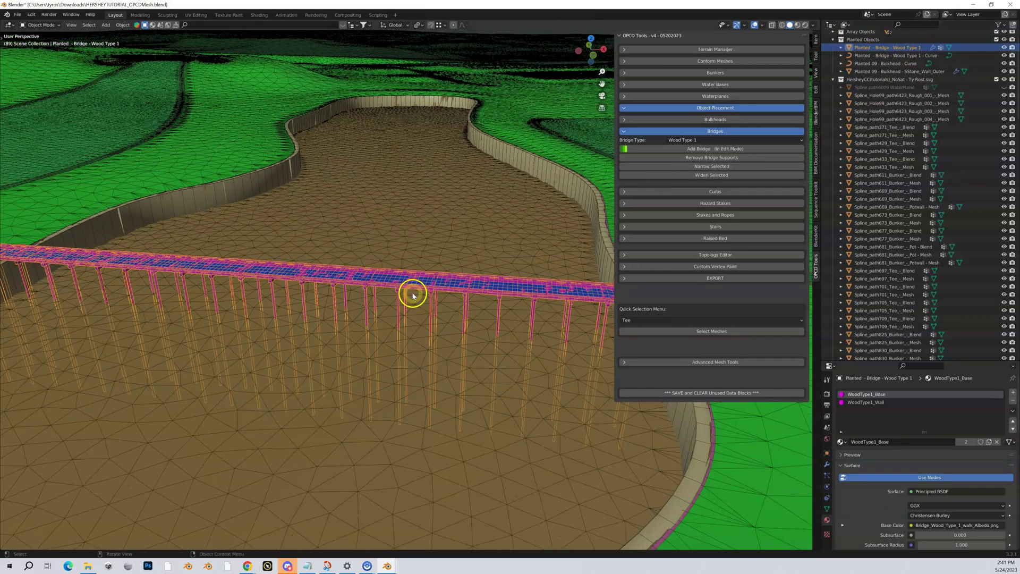
middle_click_drag(413, 292, 410, 308)
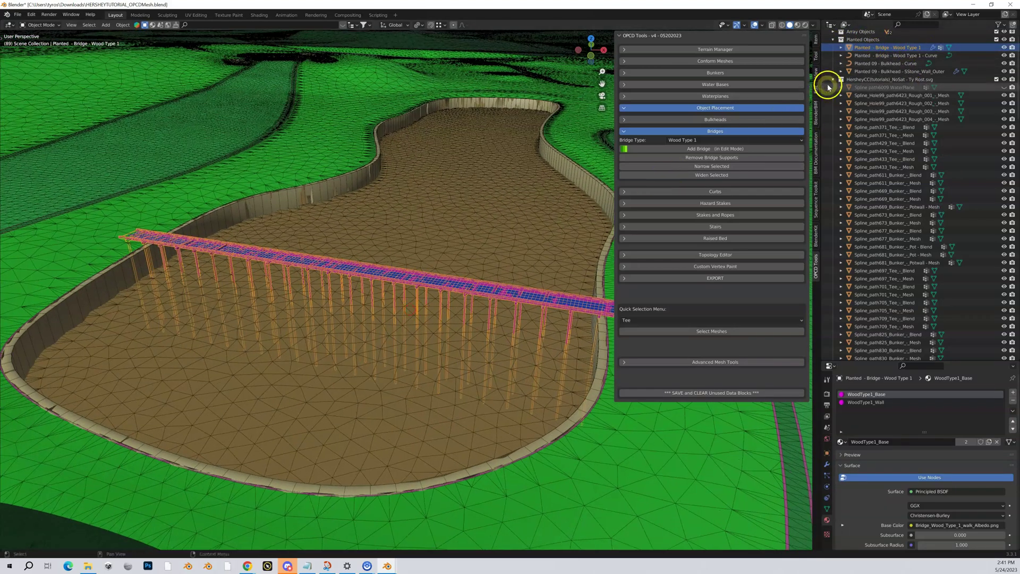
left_click(869, 56)
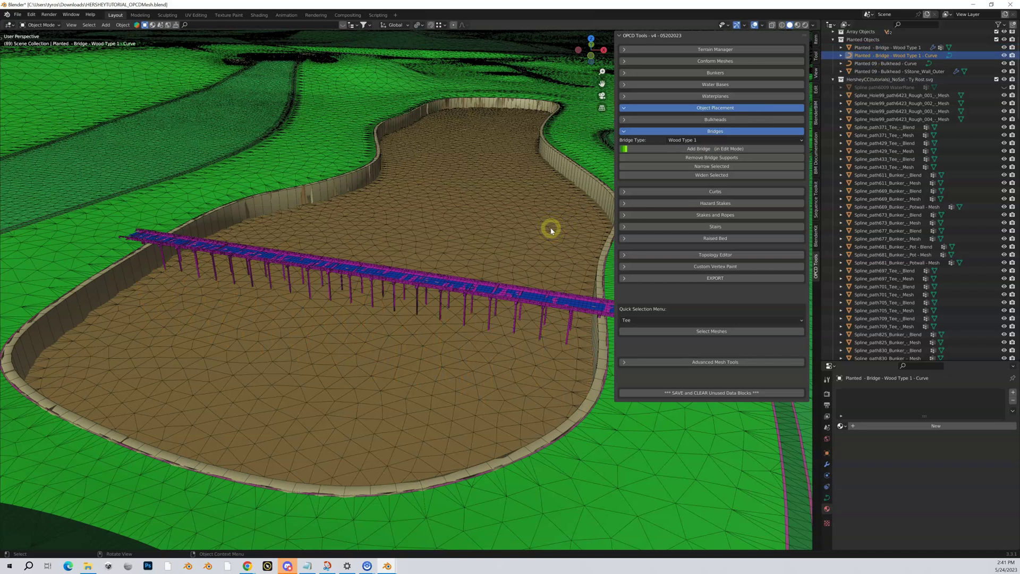
middle_click_drag(551, 301, 402, 319)
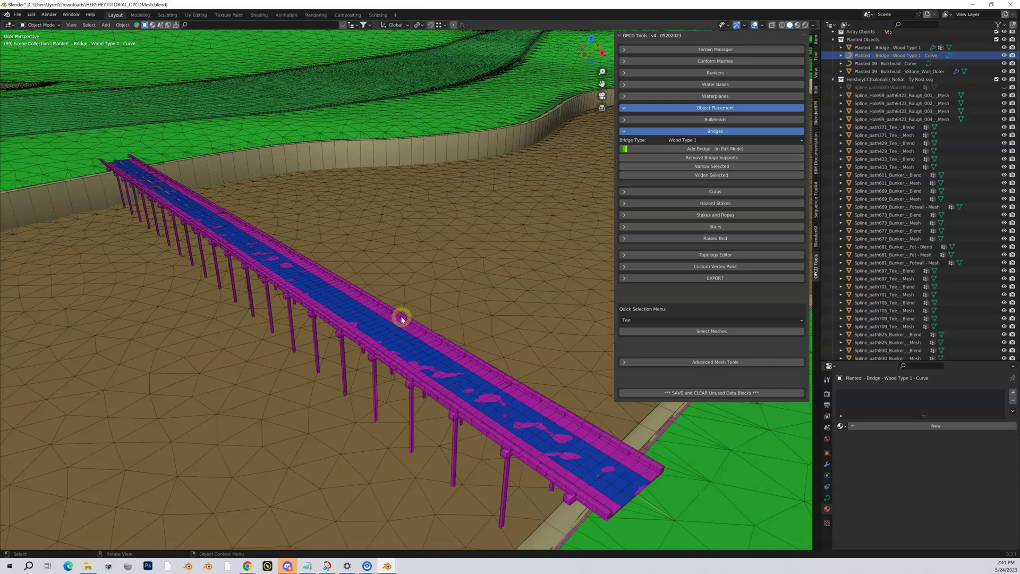
left_click(401, 337)
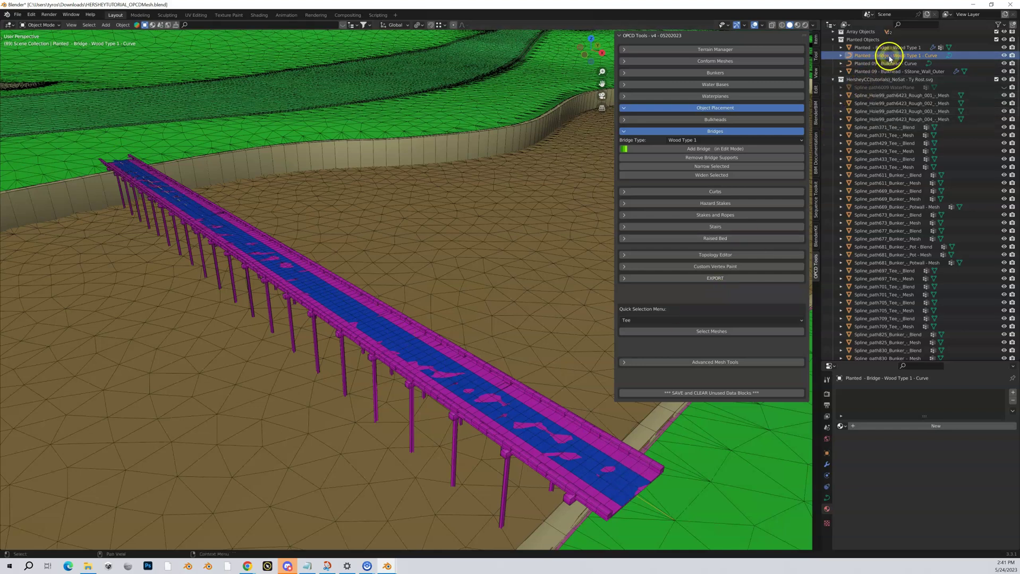
Turn off the wireframe overlay in the viewport
scroll(537, 333, "up", 3)
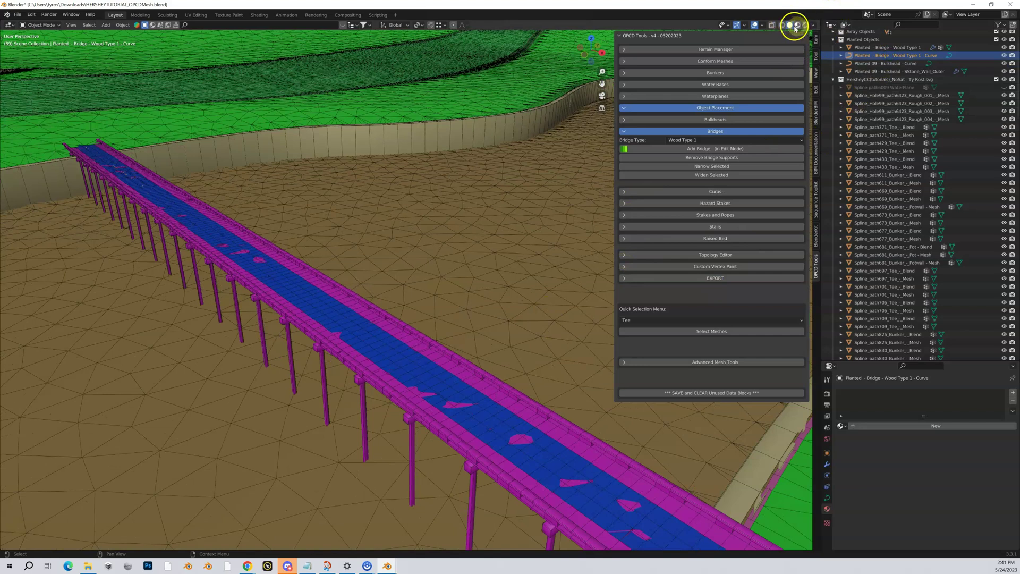
left_click(762, 25)
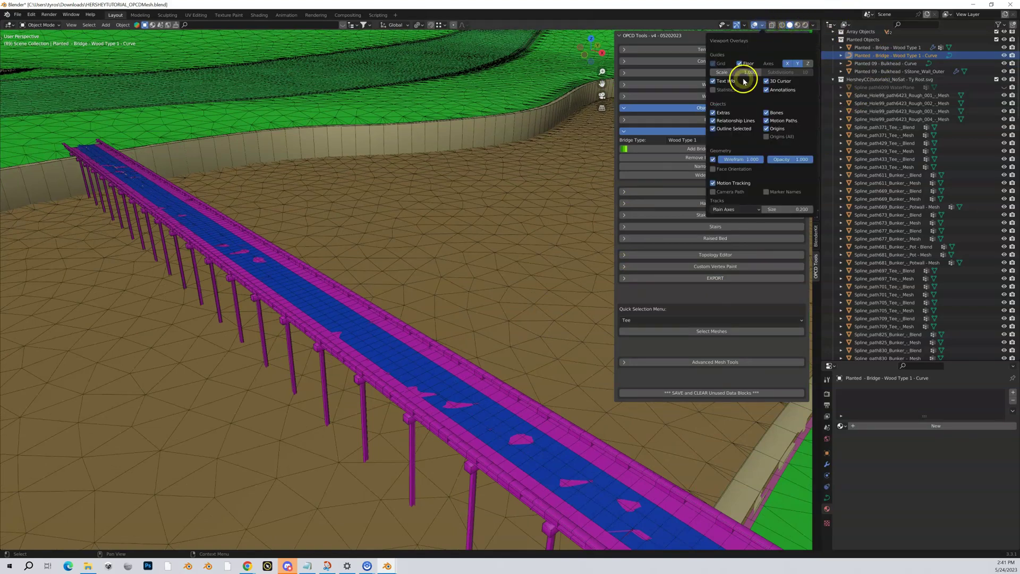
left_click(712, 159)
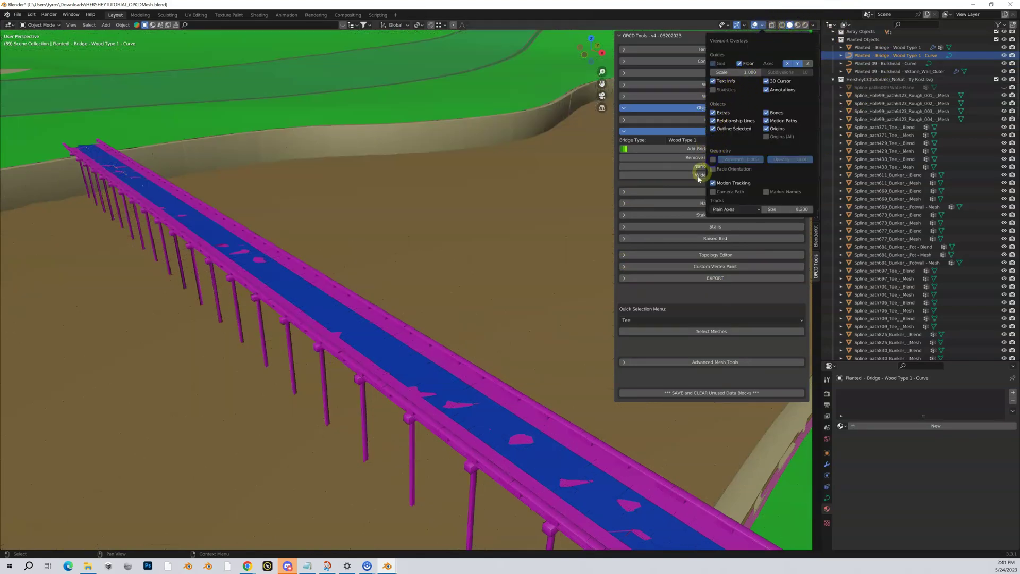
scroll(462, 272, "up", 2)
scroll(462, 273, "down", 1)
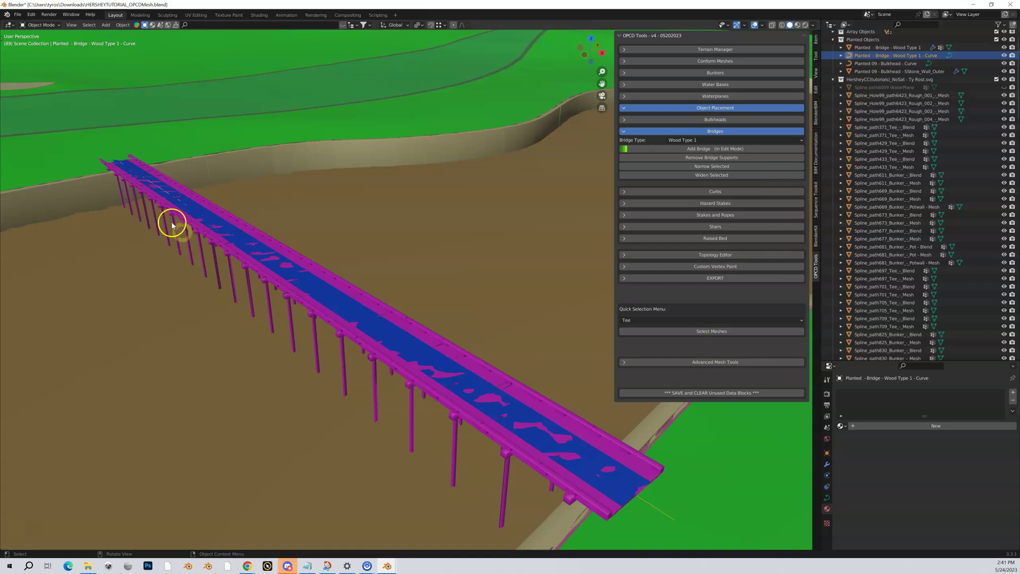
Select the Wood Type 1 bridge's curve object instead of its mesh and enter Edit Mode on it
left_click(157, 189)
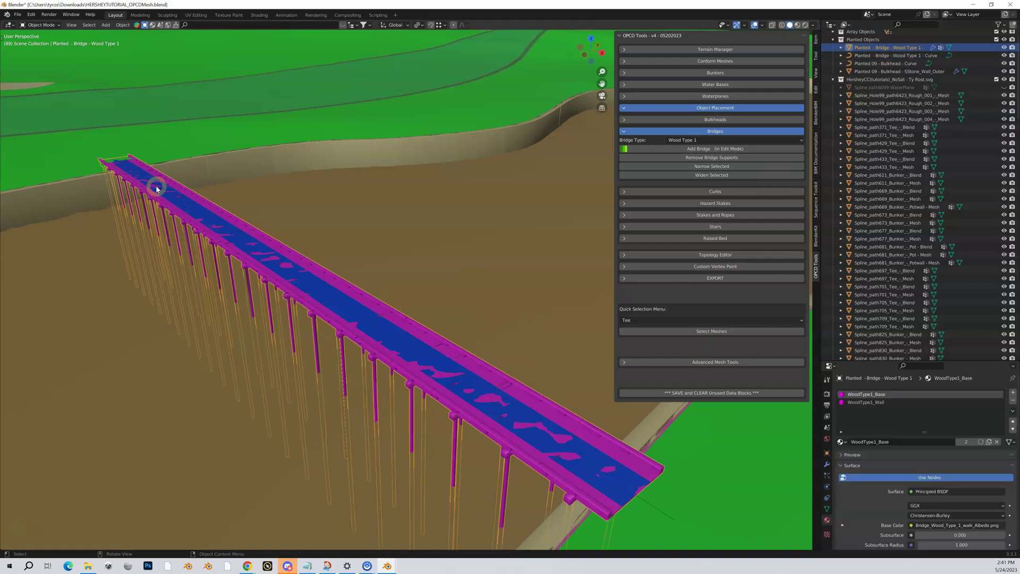
left_click(938, 56)
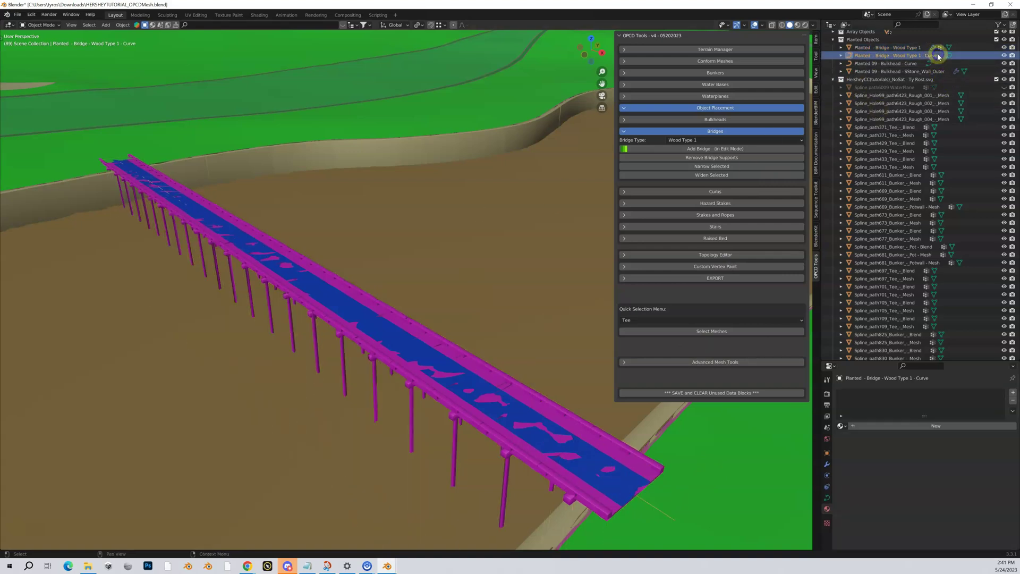
left_click(674, 521)
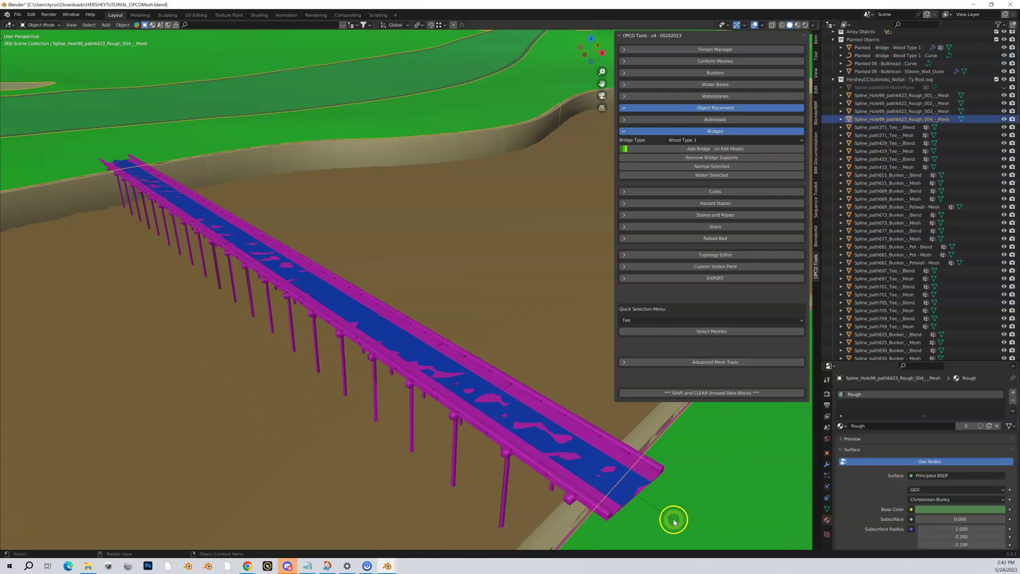
left_click(674, 521)
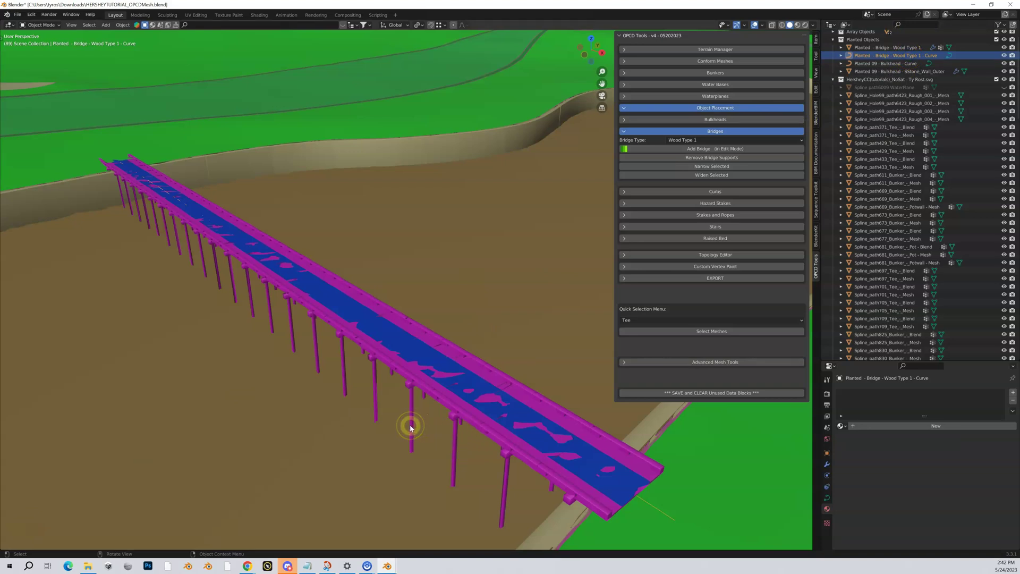
key("Tab")
Examine the bridge curve's control points at both banks and along the span over the pond
scroll(474, 396, "down", 1)
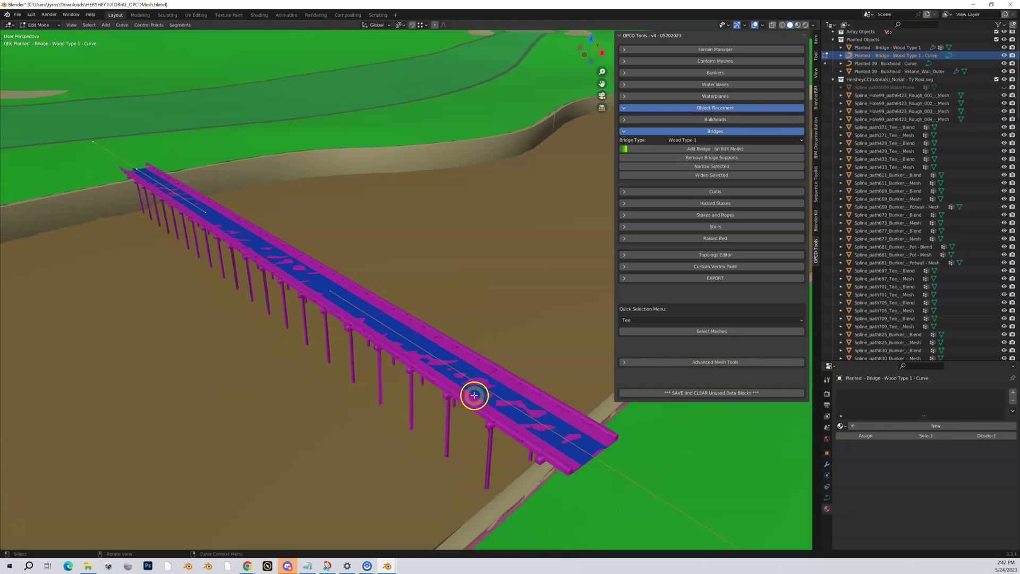
scroll(446, 392, "down", 1)
middle_click_drag(438, 398, 465, 399)
scroll(453, 399, "down", 2)
middle_click_drag(374, 368, 441, 379, "shift")
scroll(441, 379, "down", 1)
middle_click_drag(378, 375, 417, 377)
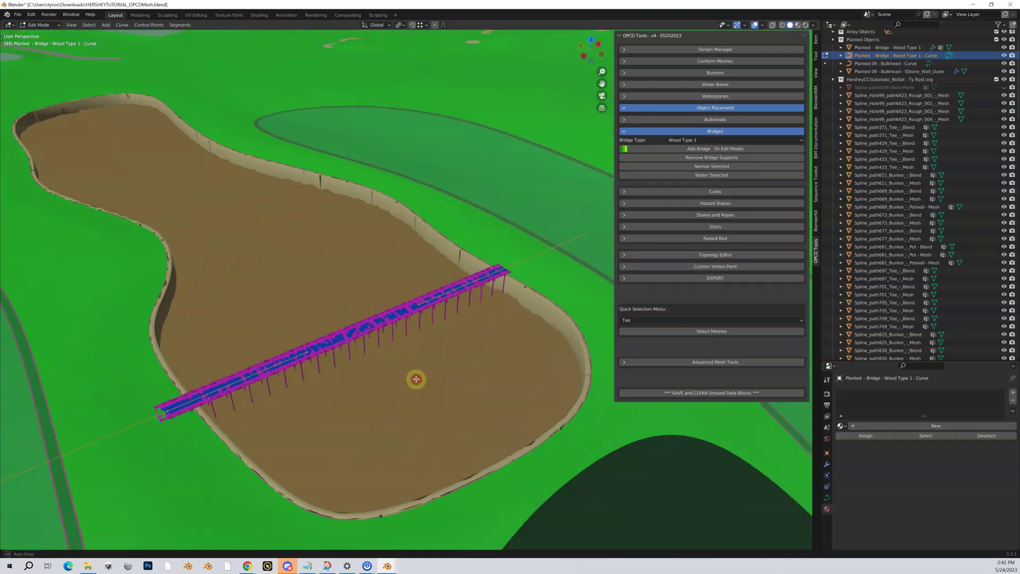
left_click(467, 287)
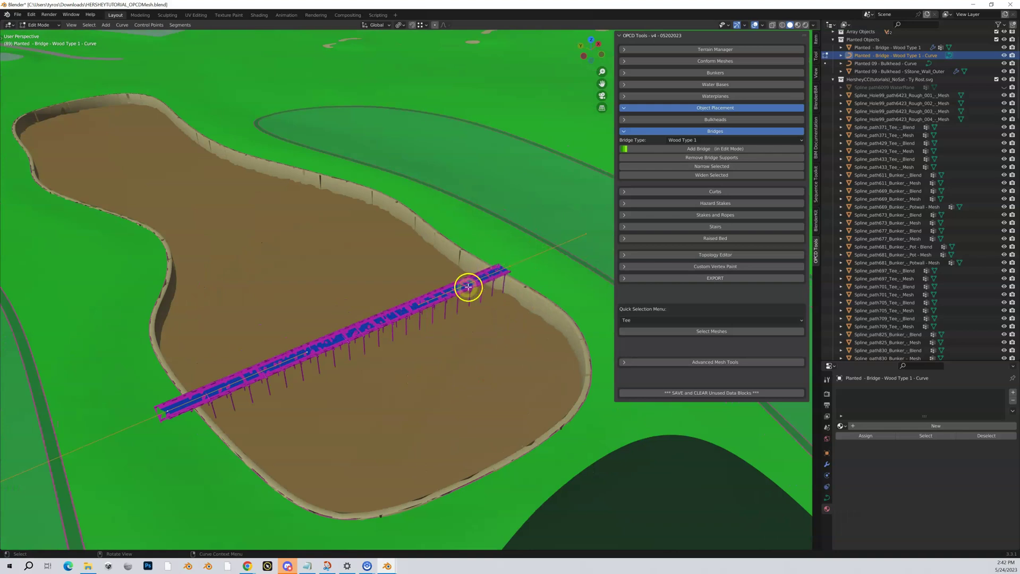
left_click(508, 267)
left_click(185, 415)
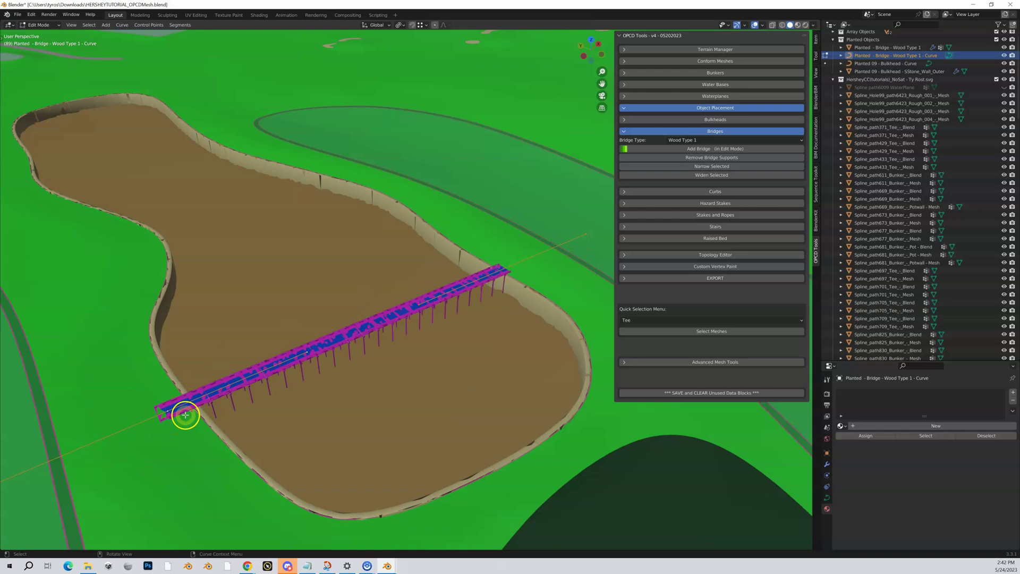
left_click(307, 362)
mouse_move(255, 394)
middle_mouse_down()
mouse_move(280, 397)
mouse_move(257, 385)
middle_mouse_up()
scroll(307, 371, "up", 2)
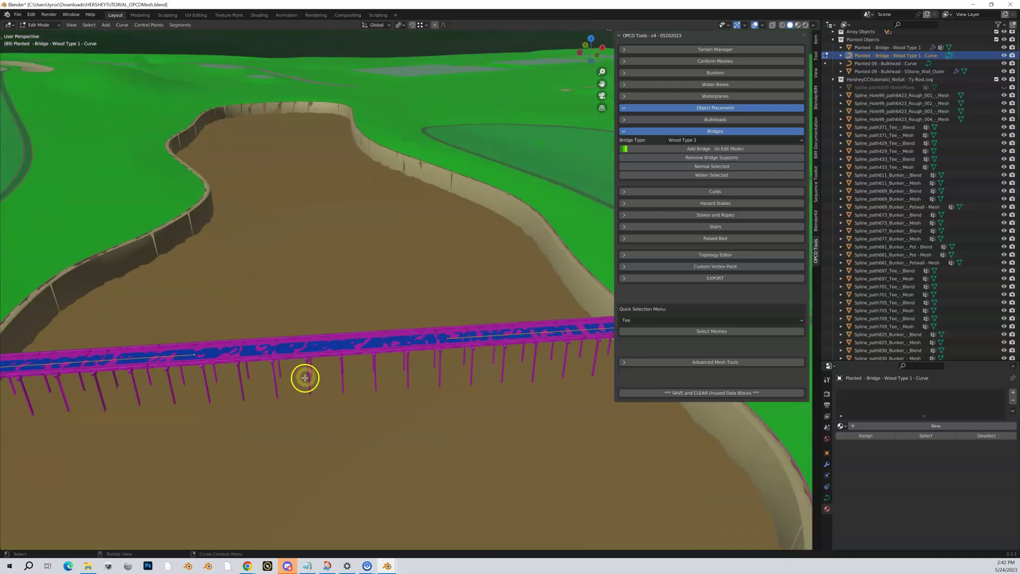
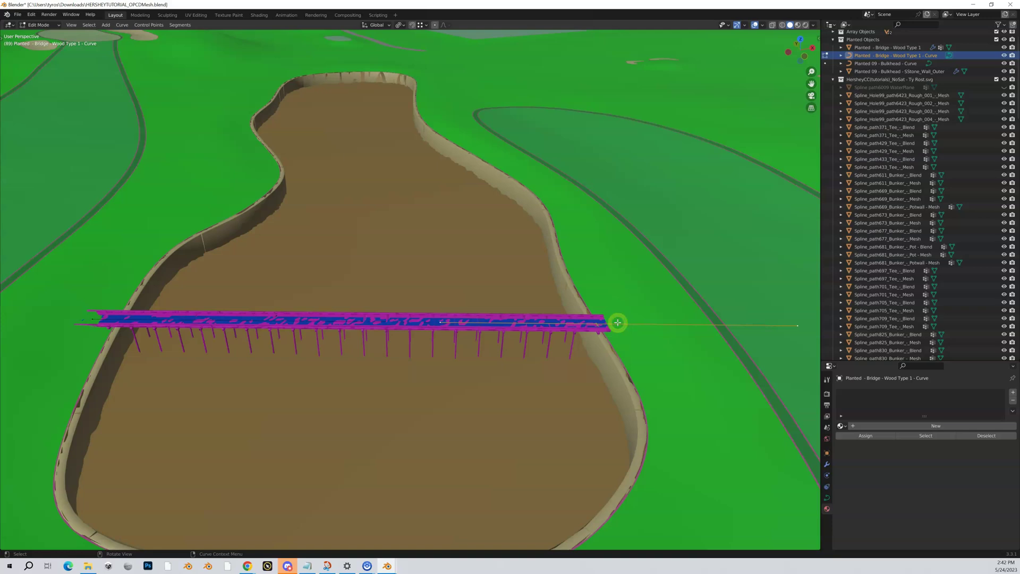
Move the bridge curve's control point on the right-hand bank along the Y axis in the negative direction
key("g")
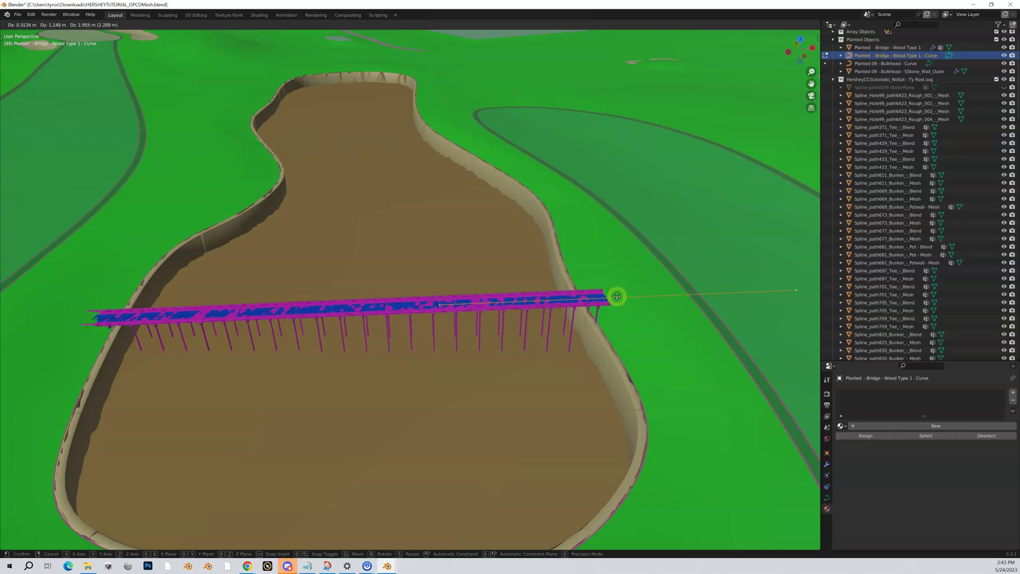
key("y")
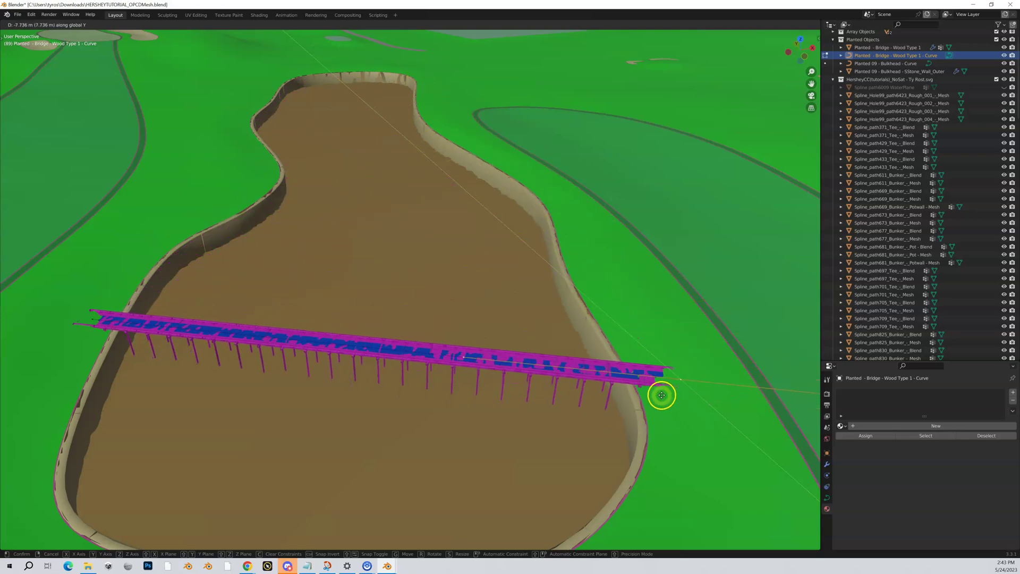
left_click(670, 421)
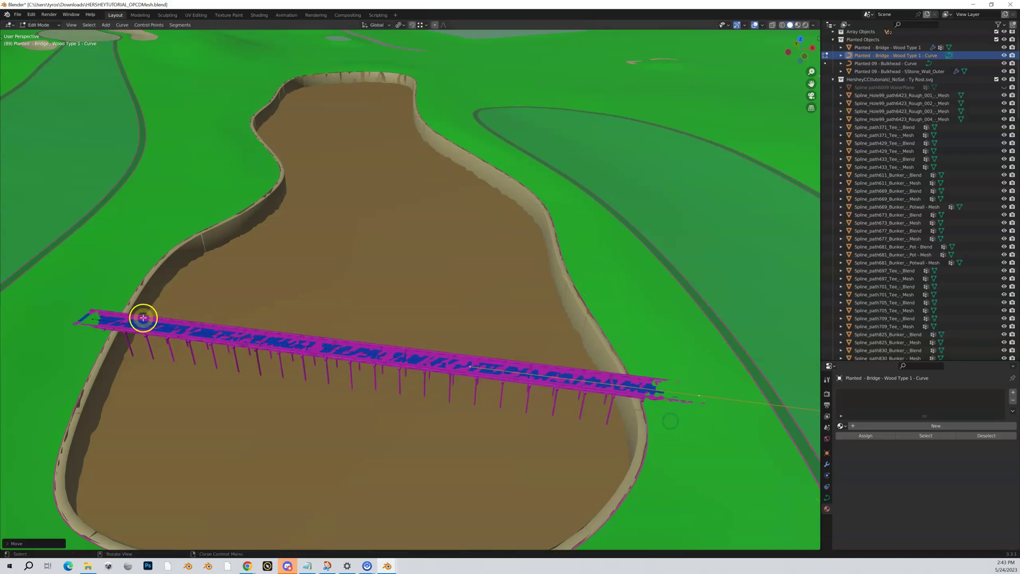
Move the bridge curve's control point on the left-hand bank along the positive Y axis so the bridge crosses diagonally
left_click(94, 319)
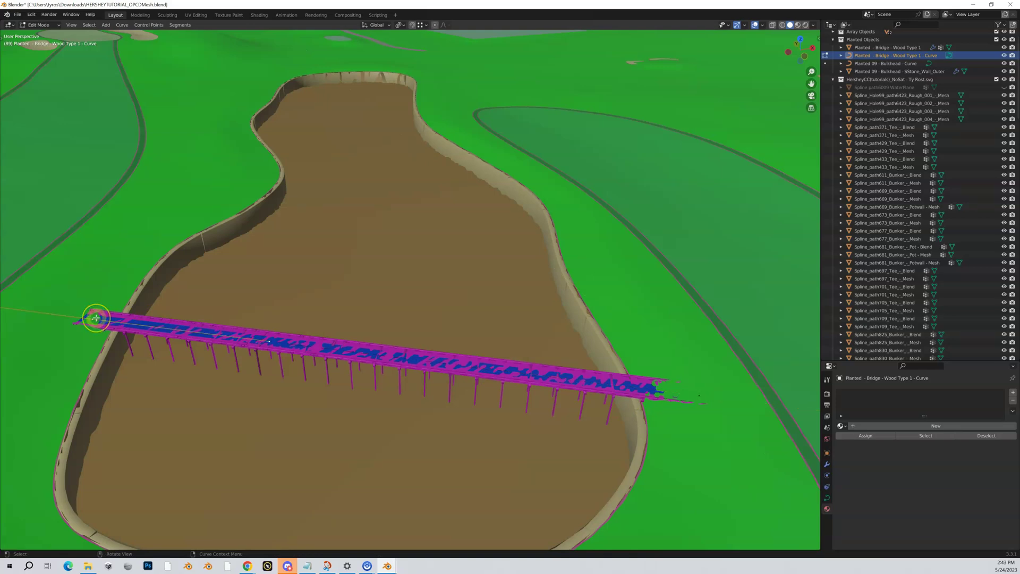
key("g")
key("y")
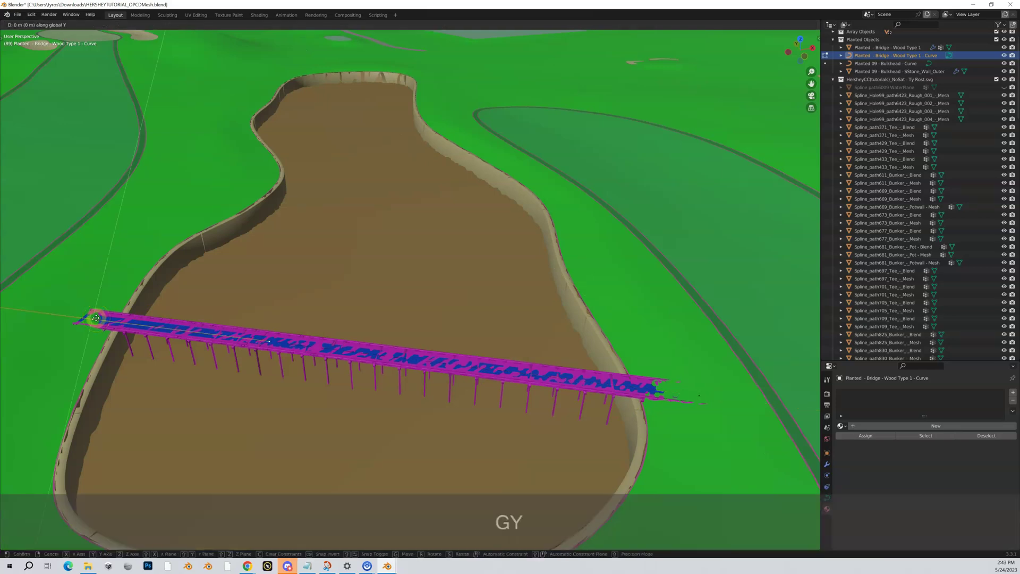
left_click(187, 220)
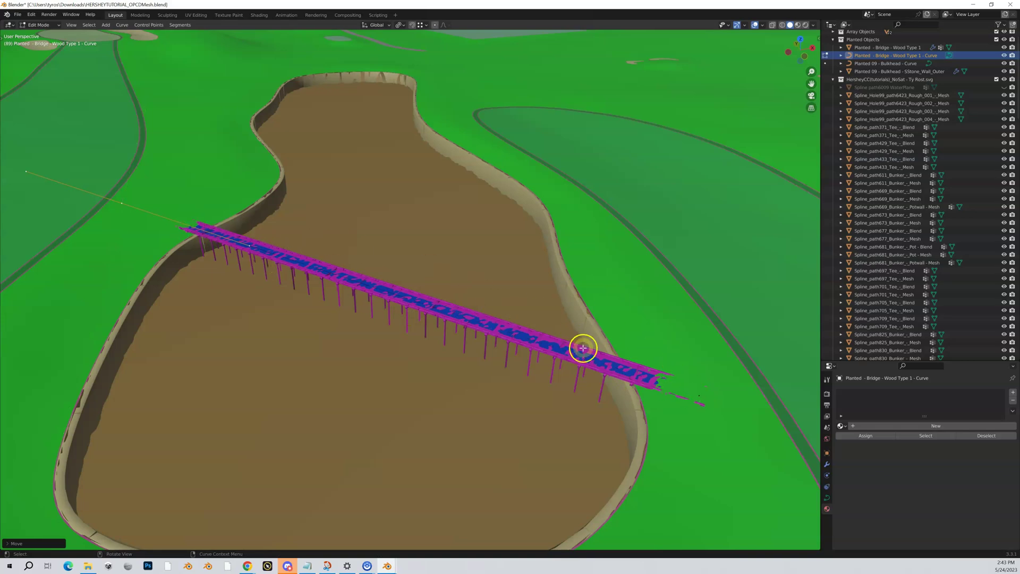
Raise the right-hand bank control point of the bridge curve about 0.39 m along the Z axis
scroll(660, 376, "up", 3)
middle_click_drag(660, 375, 282, 271, "shift")
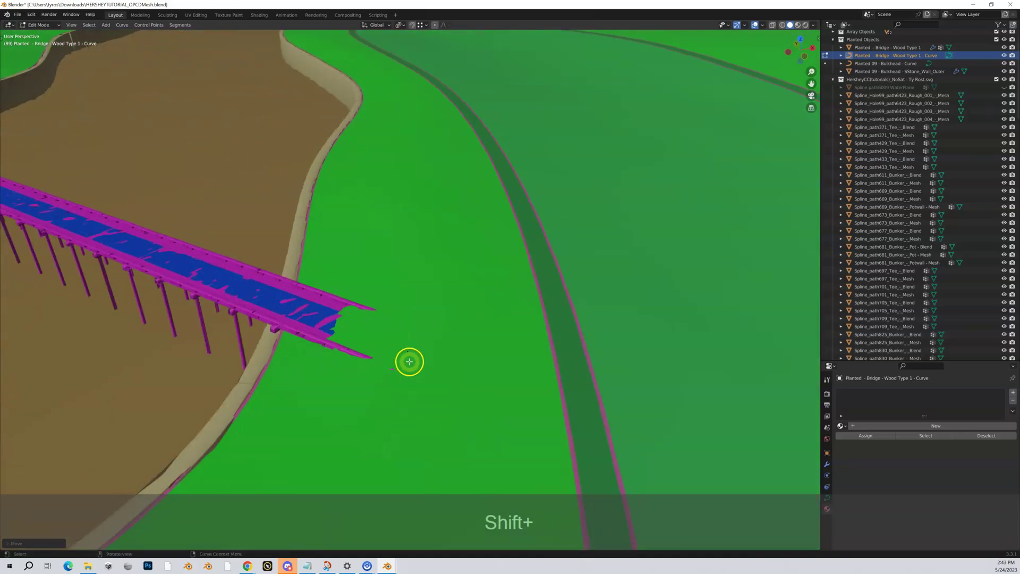
left_click(408, 353)
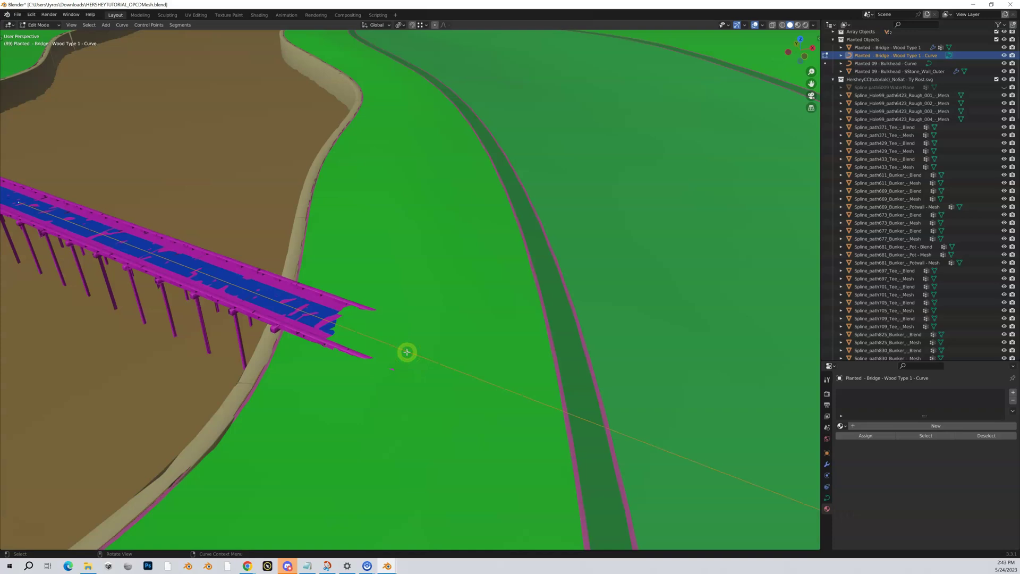
key("g")
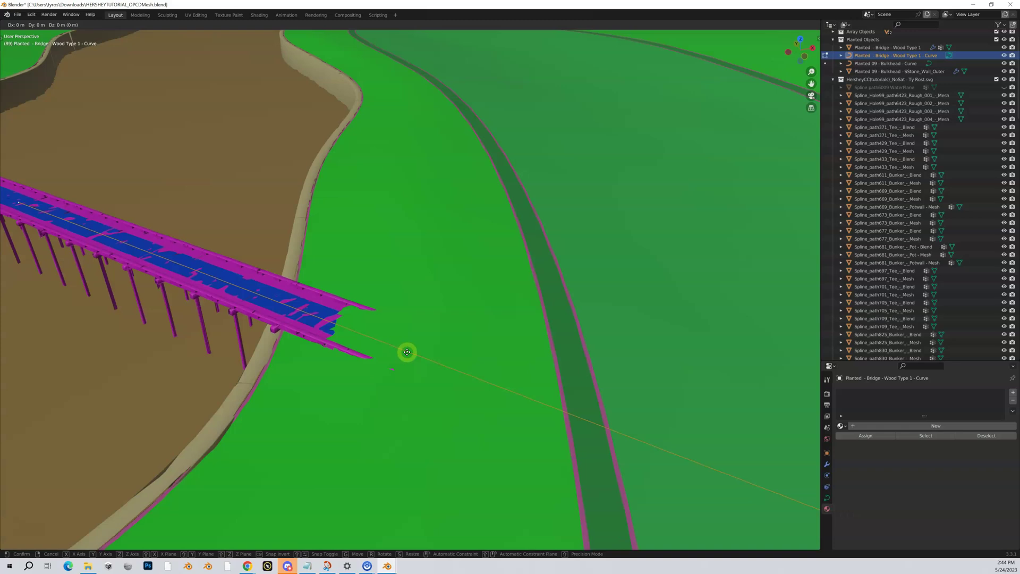
key("z")
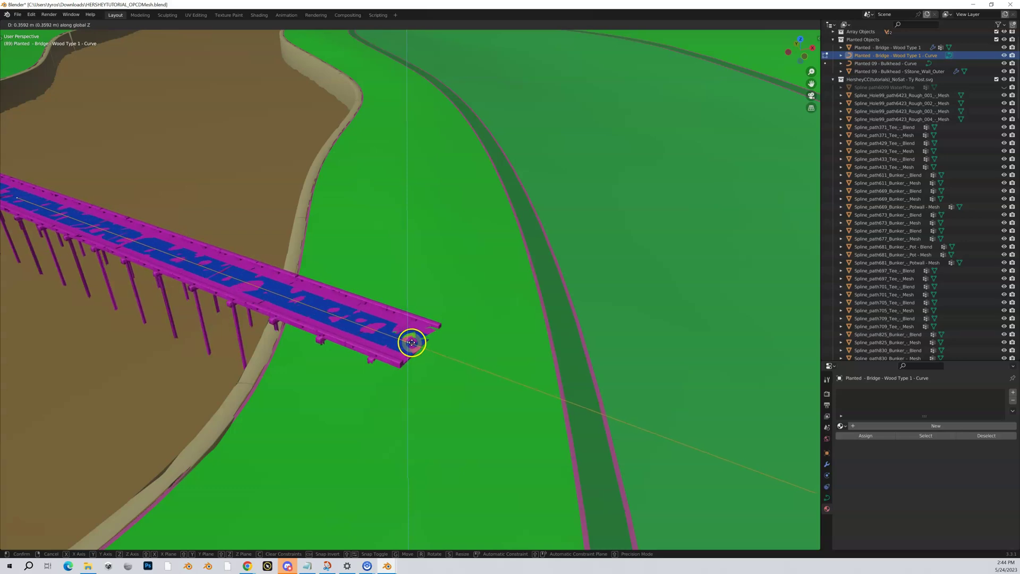
left_click(411, 342)
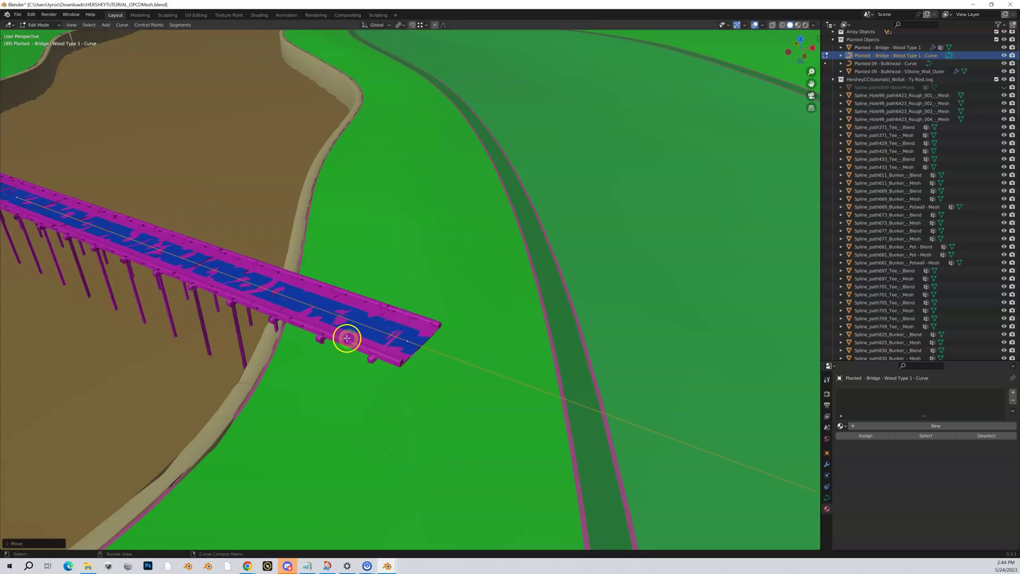
Select the buried control point at the opposite end of the bridge curve and raise it about 0.9 m along Z
middle_click_drag(286, 331, 323, 320)
scroll(245, 314, "down", 5)
middle_click_drag(446, 457, 415, 454)
middle_click_drag(101, 382, 246, 353, "shift")
middle_click_drag(411, 409, 475, 398, "shift")
left_click(497, 413)
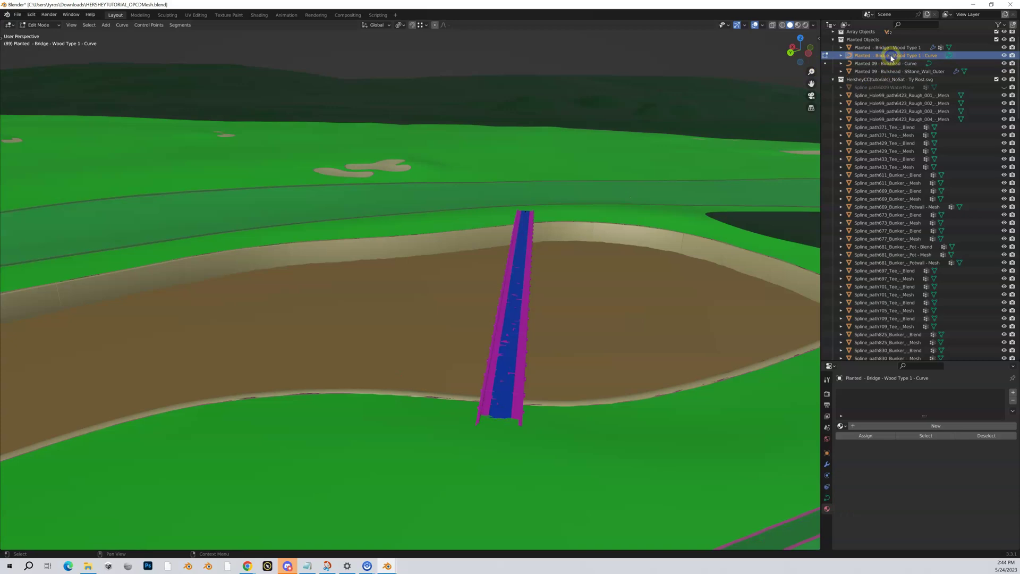
middle_click_drag(504, 415, 496, 398)
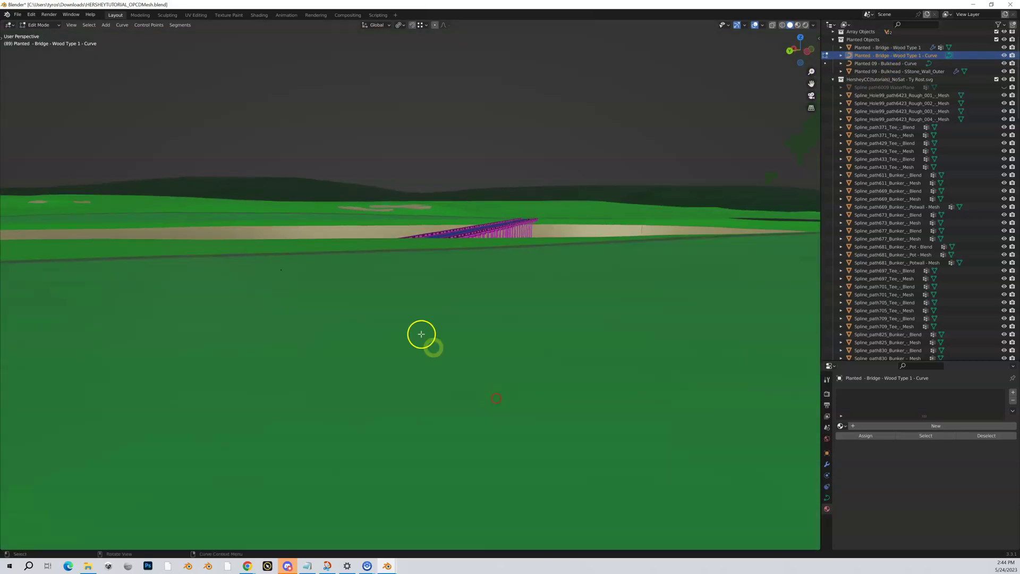
right_click(286, 270, "ctrl")
scroll(429, 231, "up", 5)
middle_click_drag(430, 231, 421, 253)
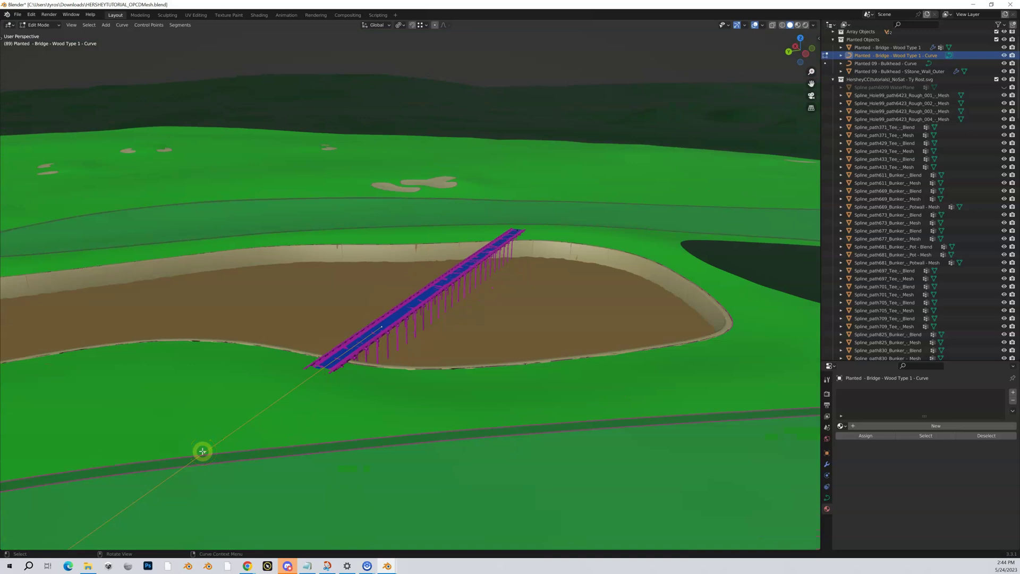
key("g")
key("z")
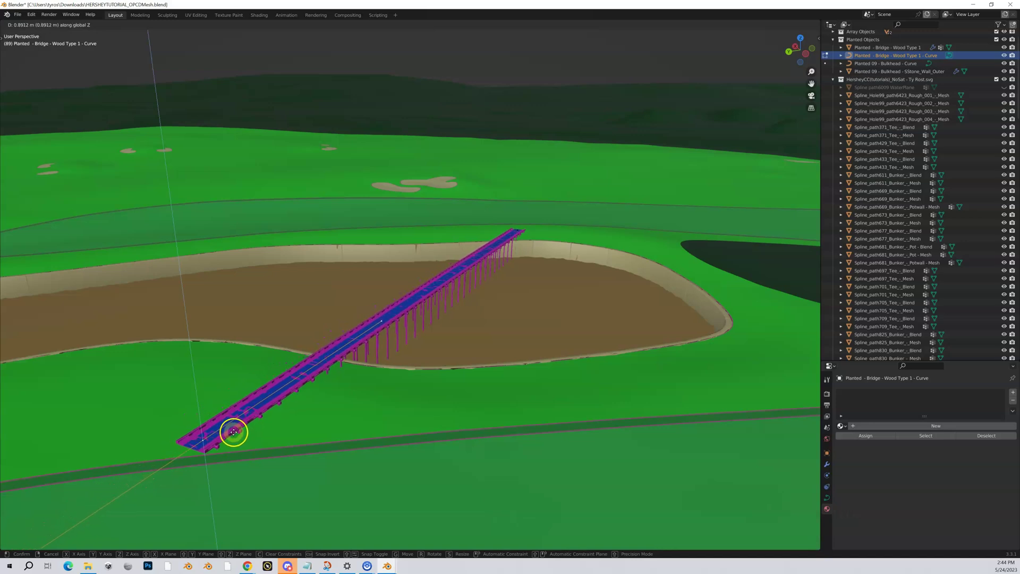
left_click(234, 429)
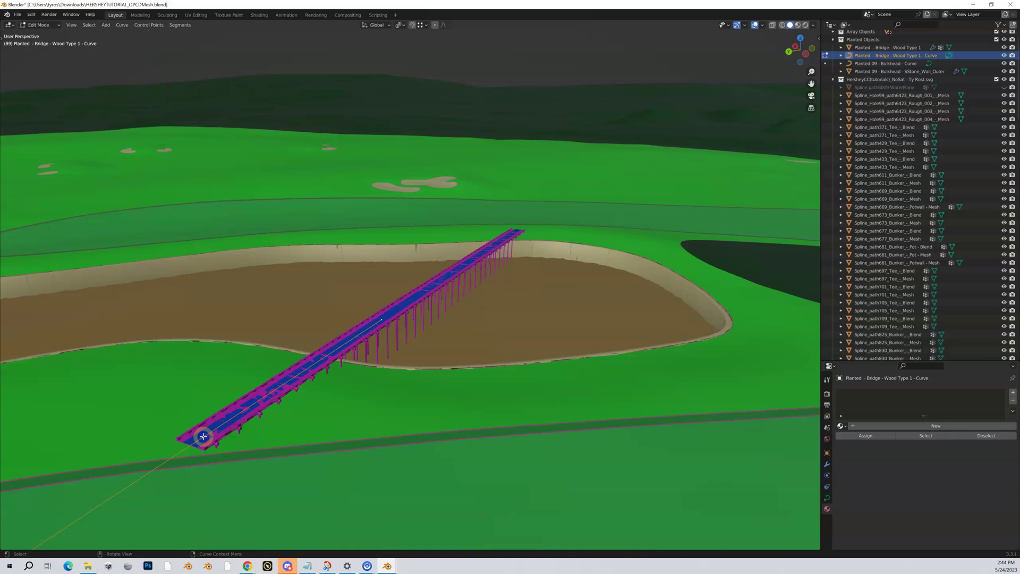
Move the raised end of the bridge curve about 16 m in the negative Y direction, closer to the pond bank
key("g")
key("y")
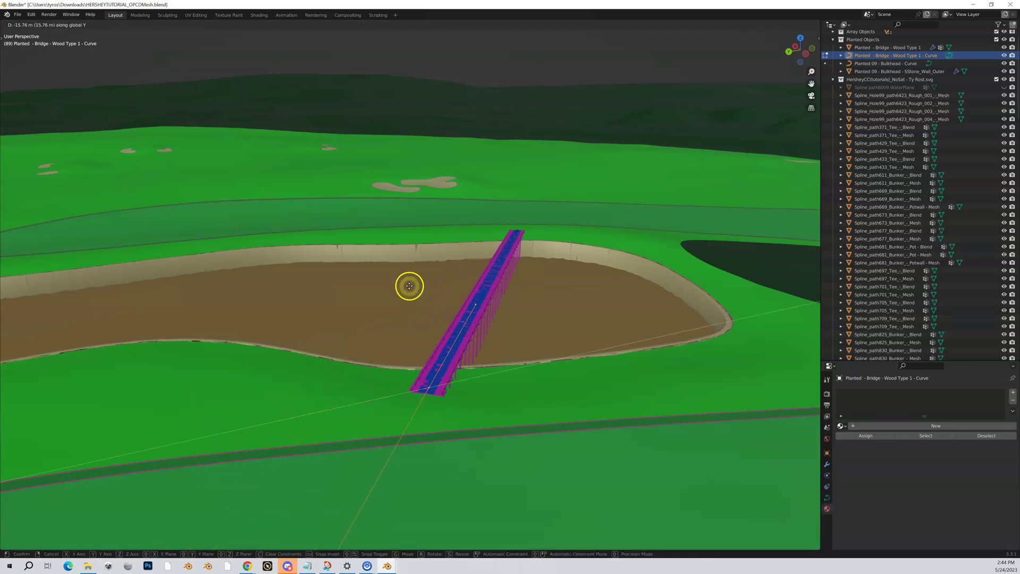
left_click(398, 256)
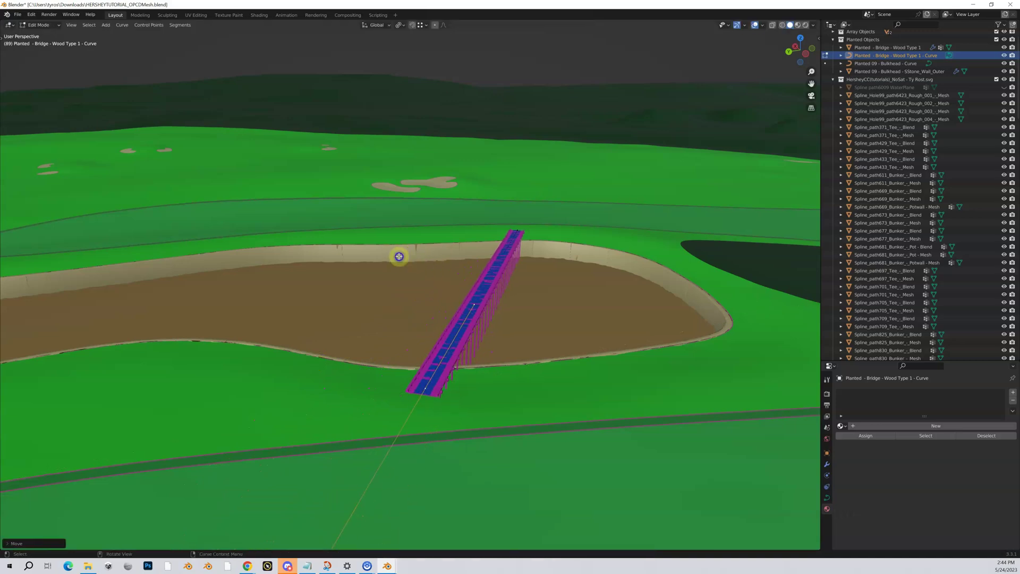
Lower the near end of the bridge curve about 0.44 m along Z towards the terrain
scroll(436, 389, "up", 3)
mouse_move(432, 390)
middle_mouse_down()
mouse_move(490, 400)
mouse_move(426, 393)
middle_mouse_up()
scroll(239, 313, "up", 2)
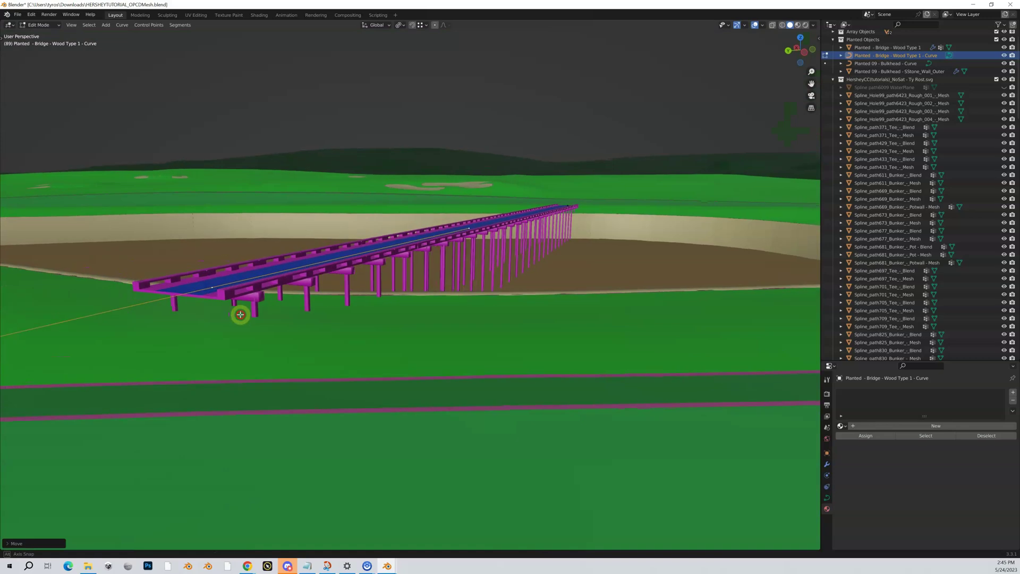
key("g")
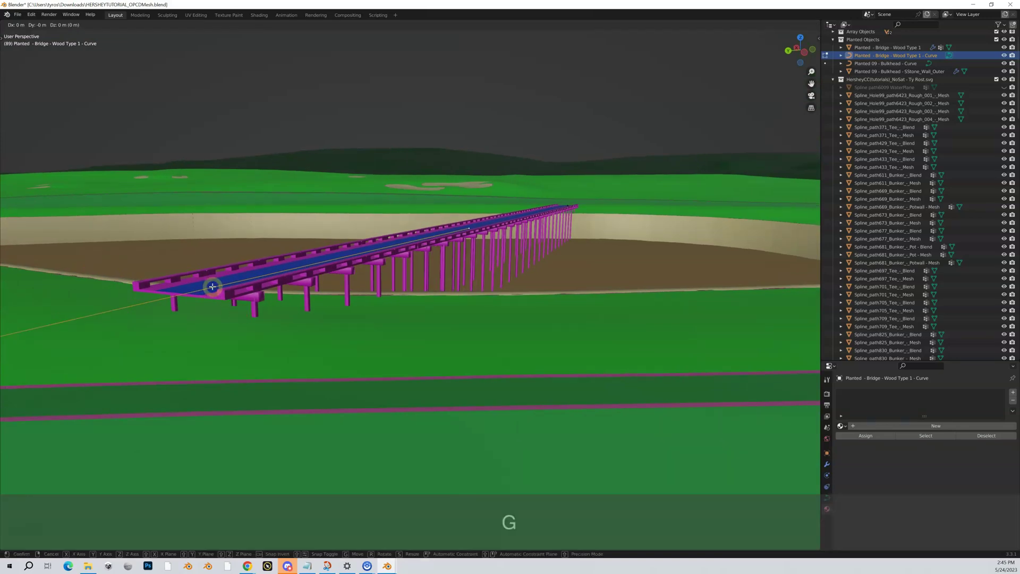
key("z")
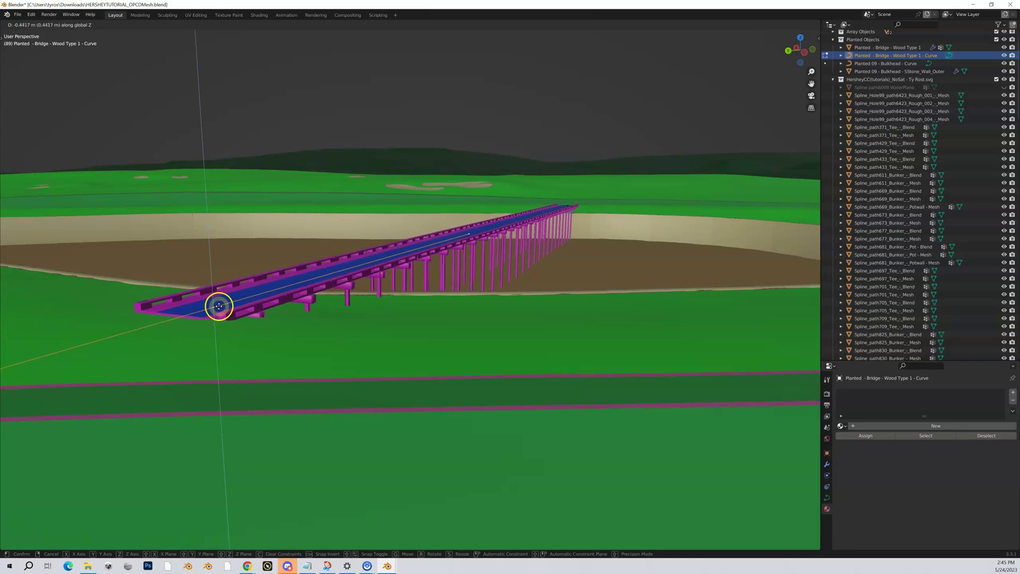
left_click(219, 306)
middle_click_drag(219, 307, 282, 336)
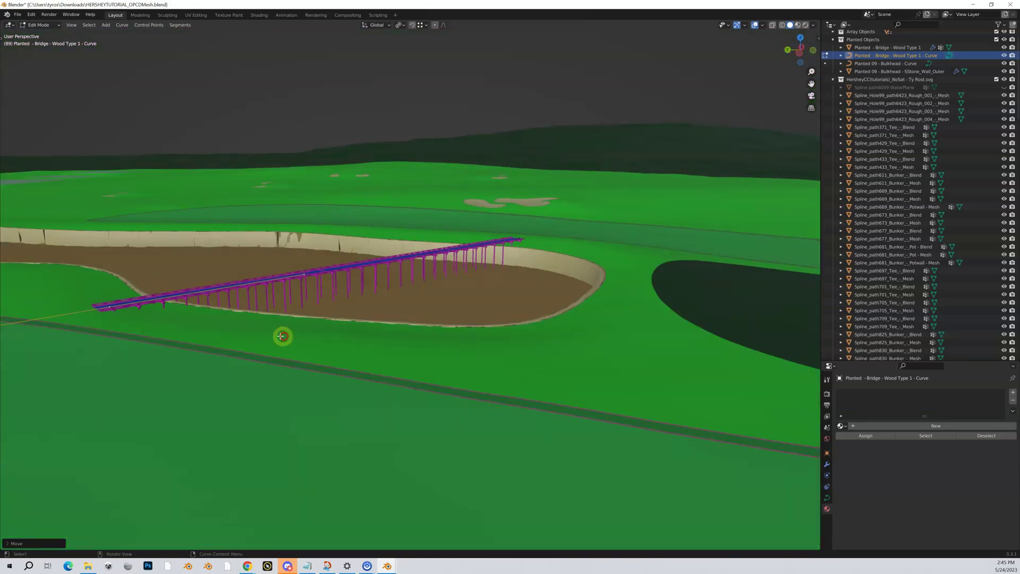
Select the inner handle of the bridge curve's far-bank end point and raise it about 1.15 m along the Z axis
left_click(113, 319)
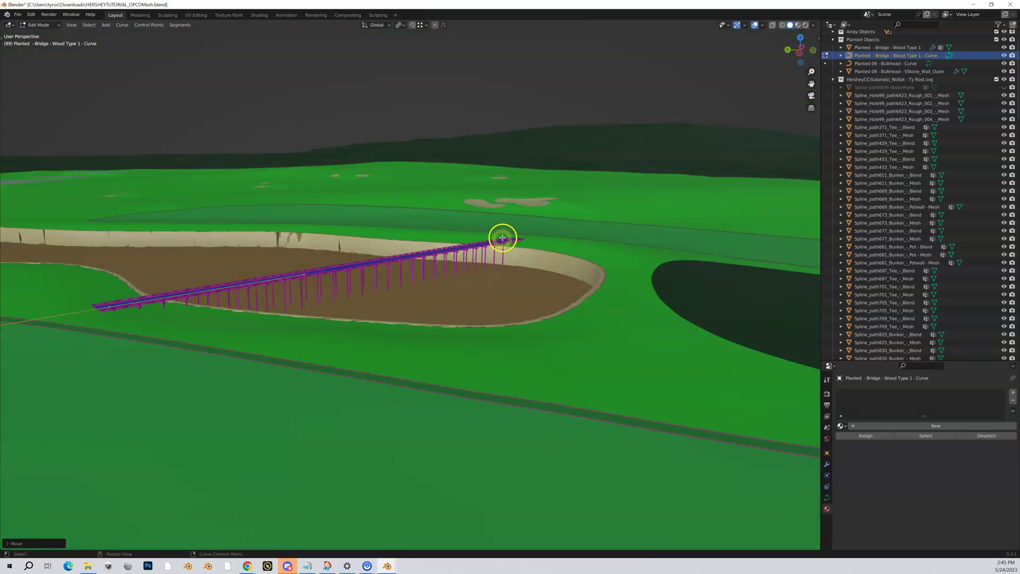
scroll(446, 268, "up", 3)
middle_click_drag(444, 266, 397, 298)
middle_click_drag(512, 324, 484, 327)
scroll(197, 381, "down", 2)
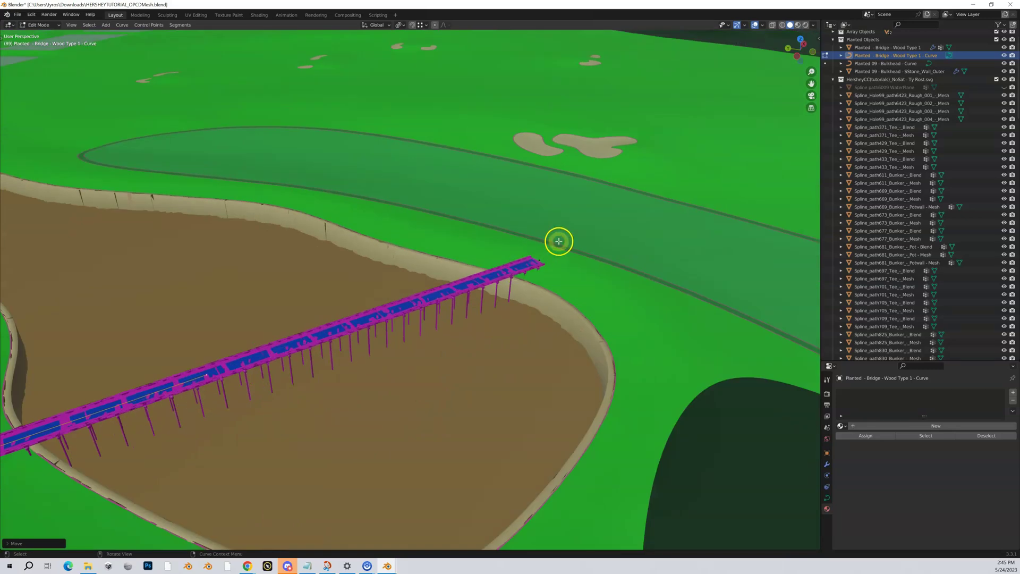
left_click(539, 260)
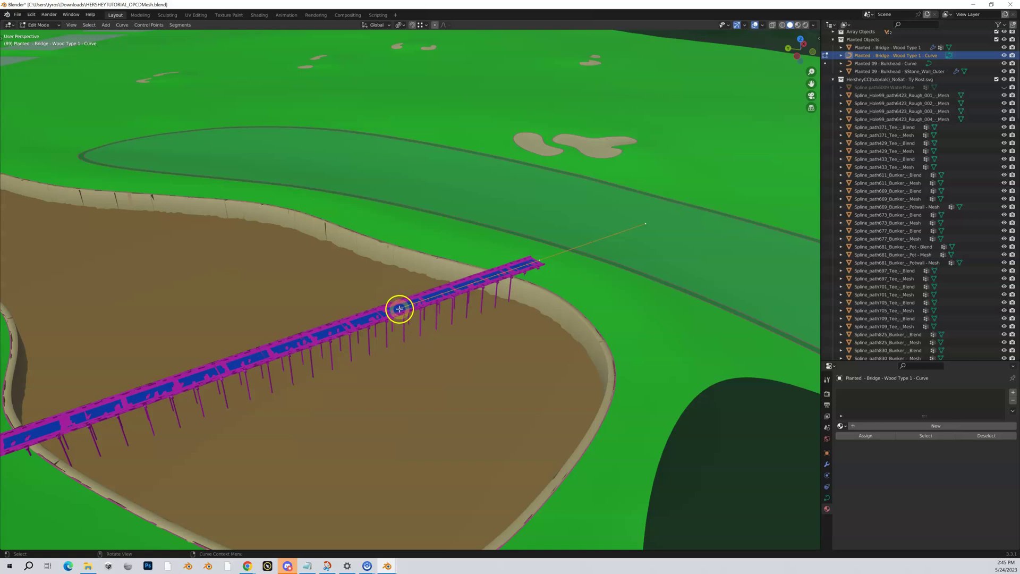
key("g")
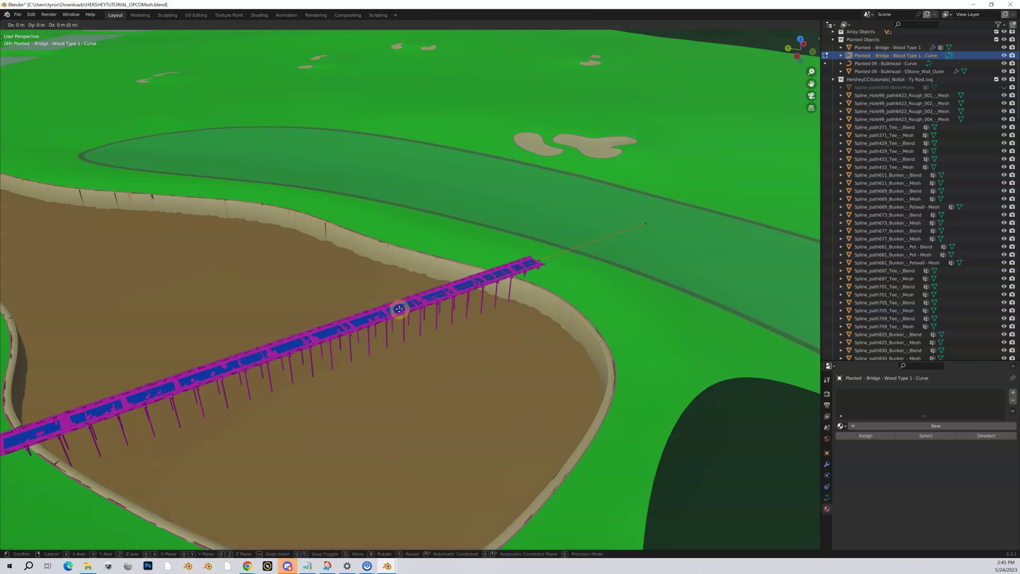
key("z")
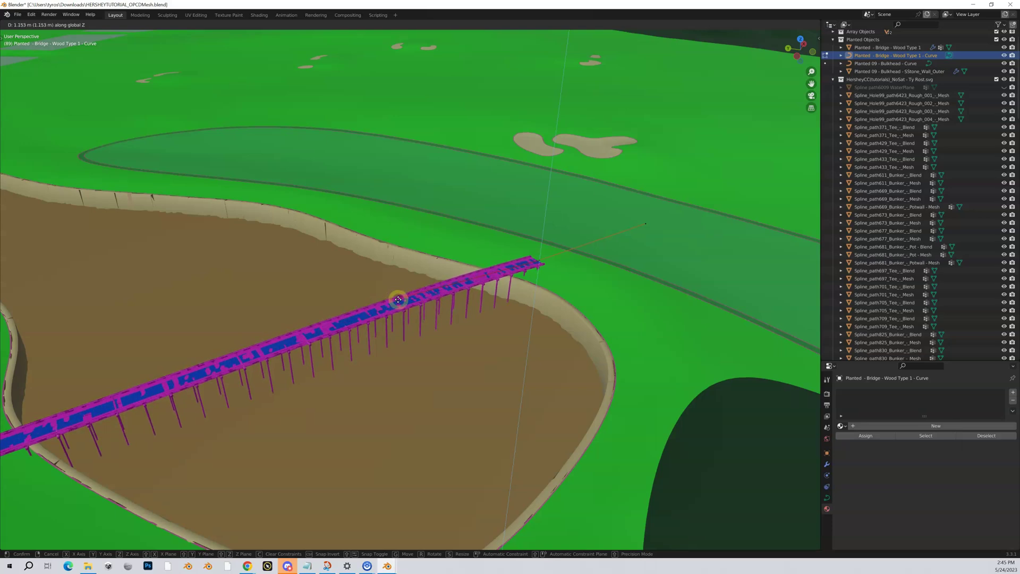
left_click(394, 318)
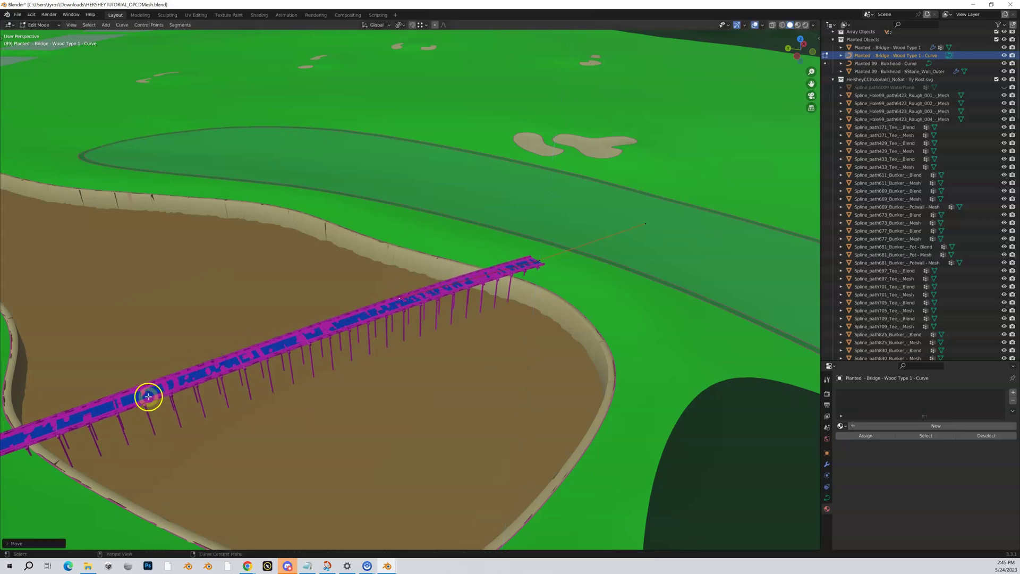
Raise the inner handle of the bridge curve's near-bank end point about 0.38 m along Z
scroll(148, 396, "down", 3)
middle_click_drag(150, 392, 167, 387)
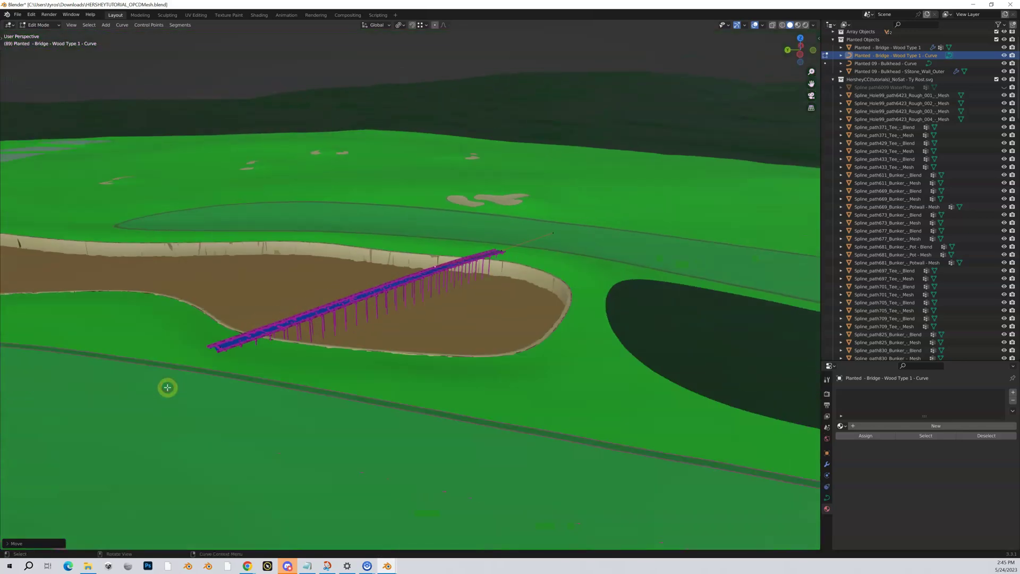
left_click(222, 347)
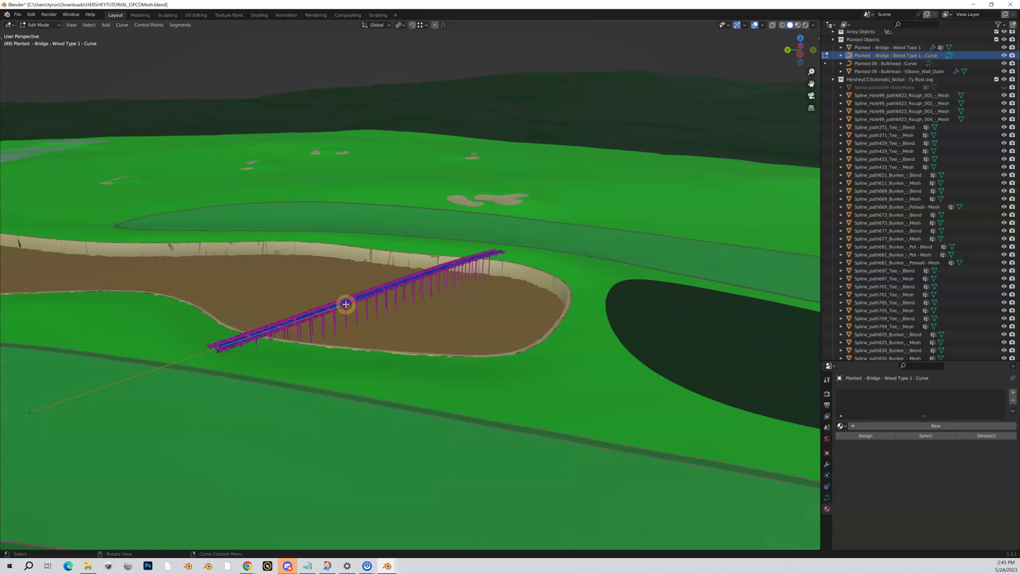
key("g")
key("z")
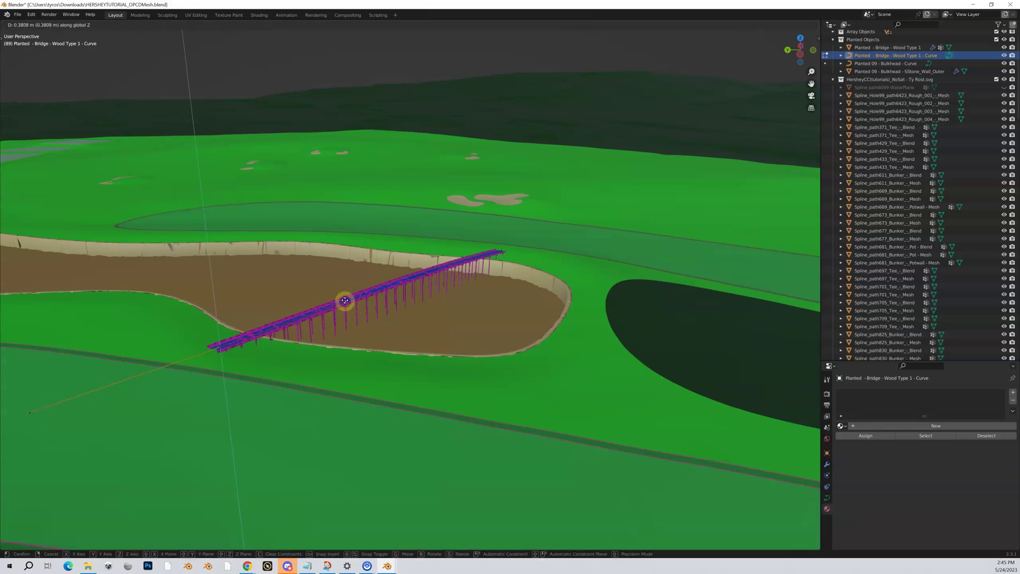
left_click(345, 299)
Examine the bridge's arch over the pond from low side angles and close up
scroll(562, 317, "up", 5)
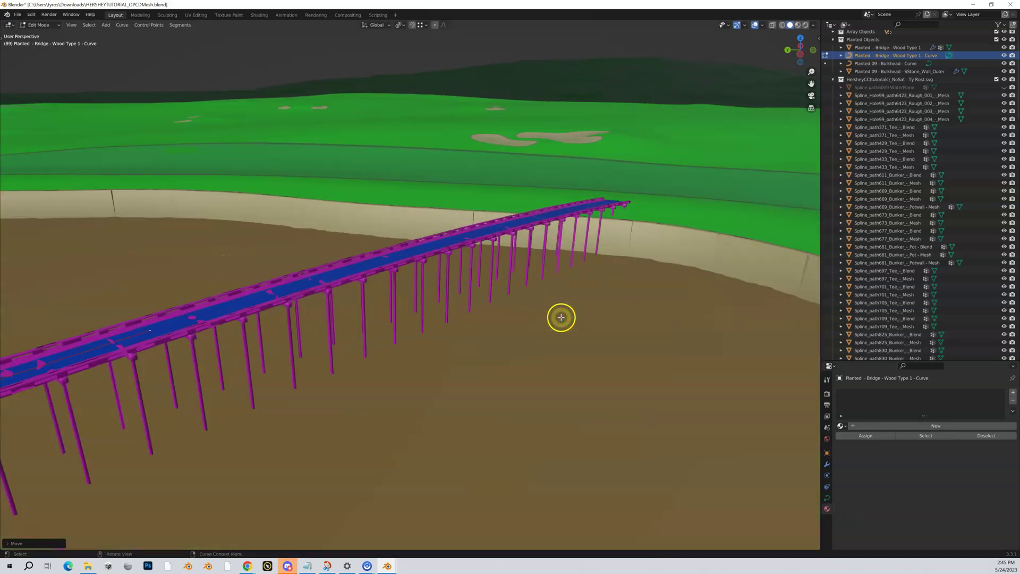
middle_click_drag(561, 317, 468, 313)
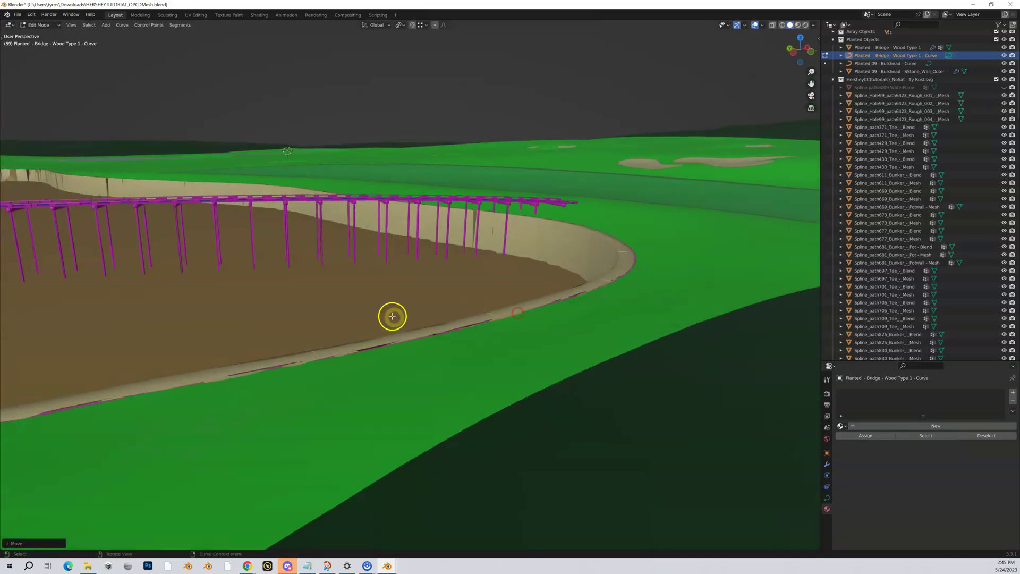
middle_click_drag(357, 303, 520, 287, "shift")
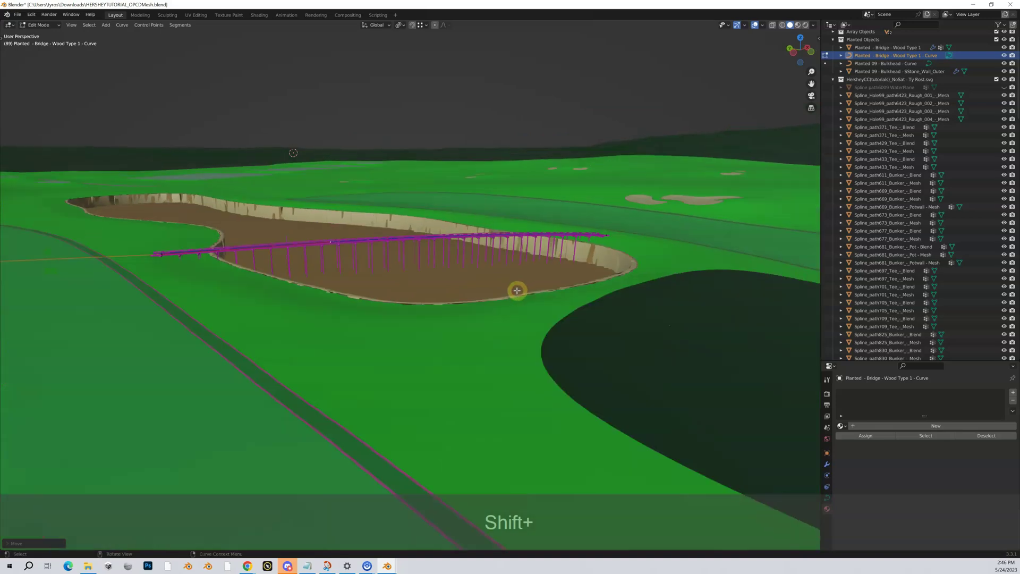
scroll(508, 287, "down", 4)
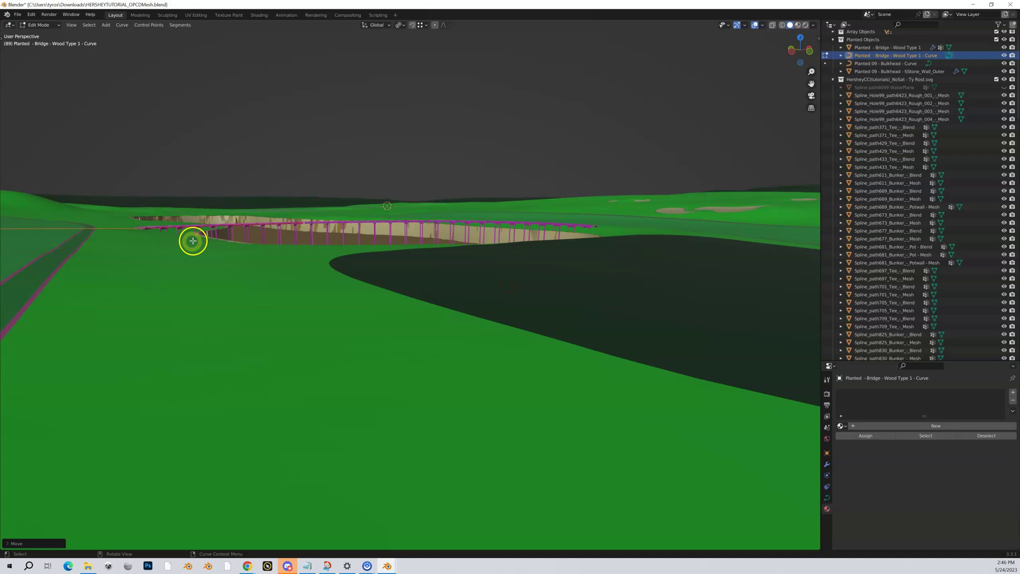
scroll(424, 230, "up", 5)
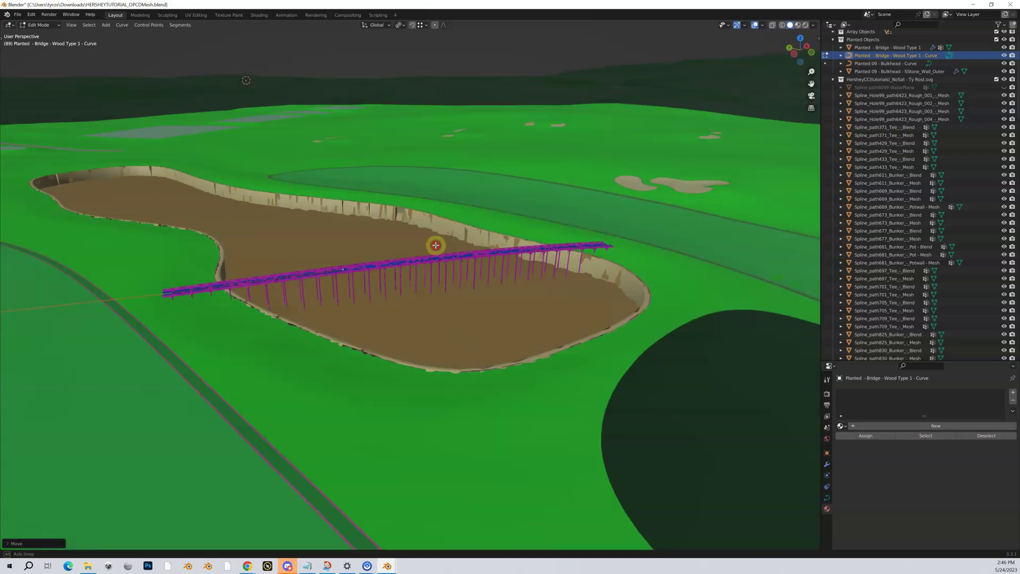
scroll(430, 268, "up", 3)
scroll(438, 275, "up", 4)
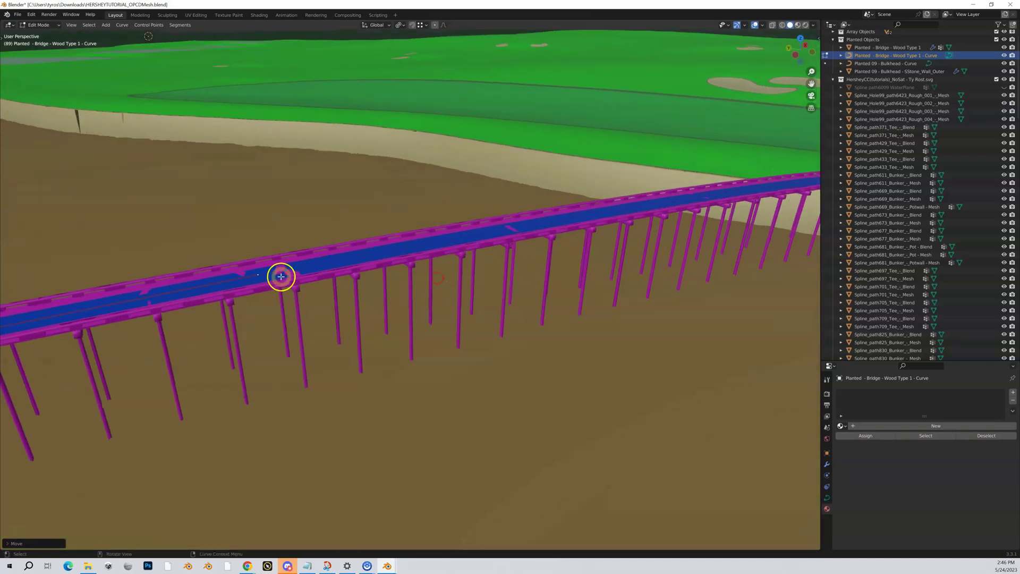
scroll(258, 276, "down", 4)
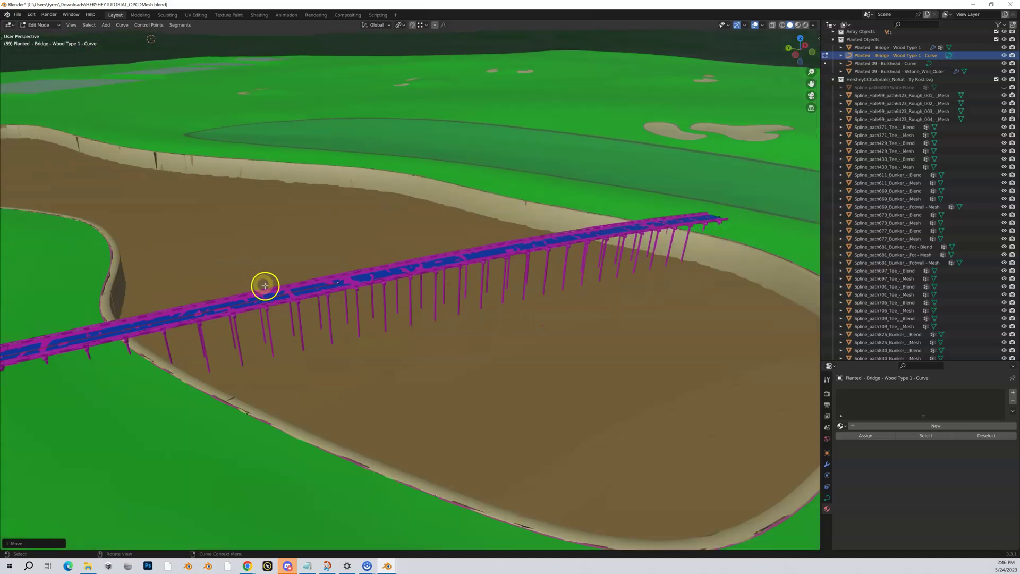
Move the near end's inner curve handle in the negative Y direction to bend the bridge sideways
left_click(334, 291)
middle_click_drag(342, 299, 384, 307)
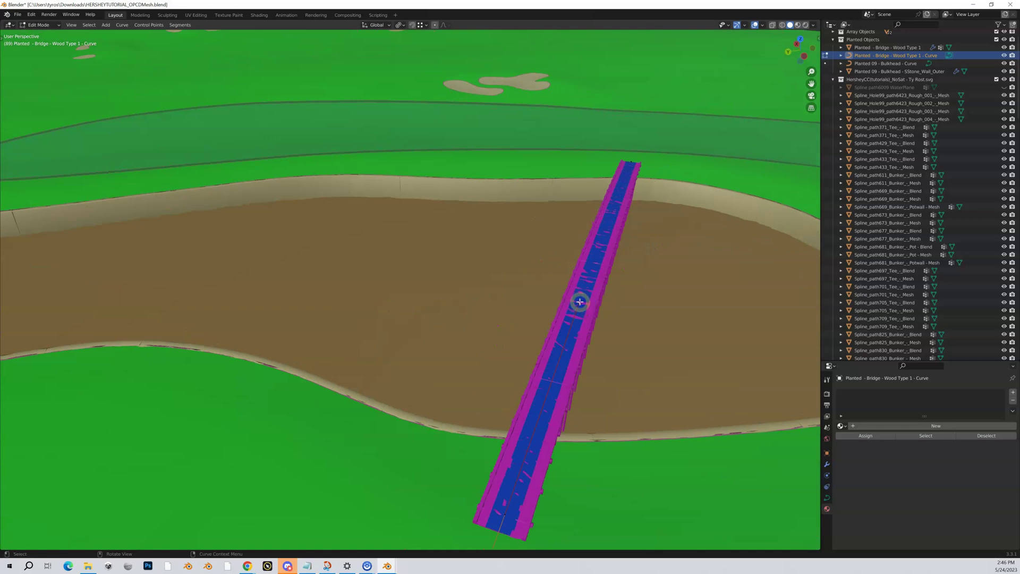
key("g")
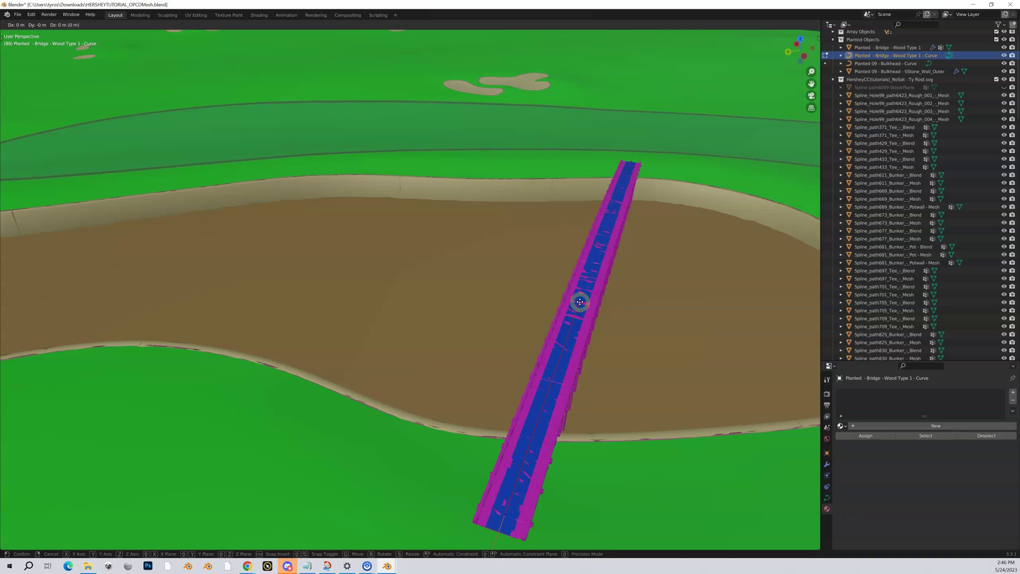
key("y")
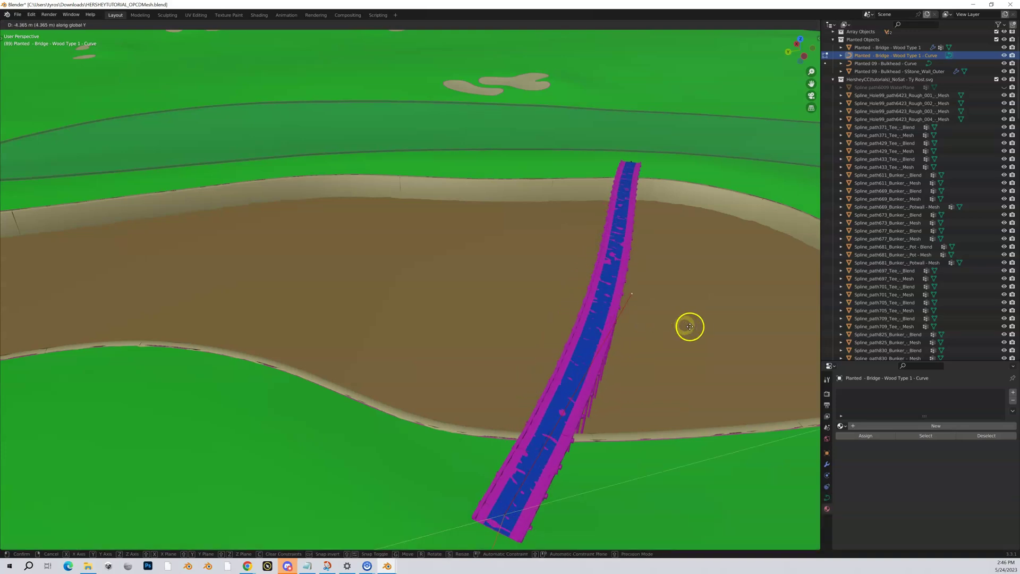
left_click(797, 333)
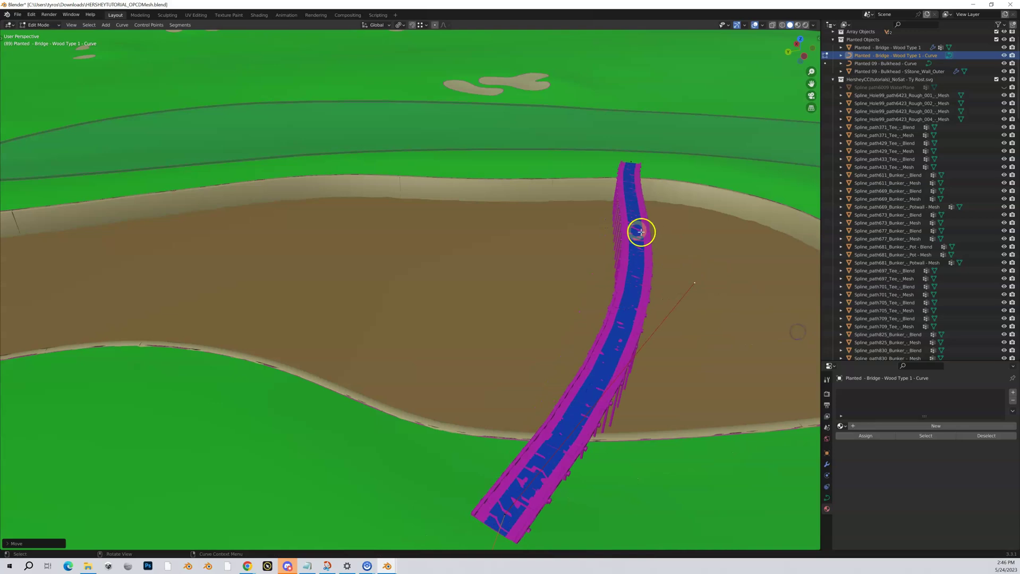
Move the far-bank end point's inner curve handle in the positive Y direction to give the bridge an S-shape
left_click(631, 162)
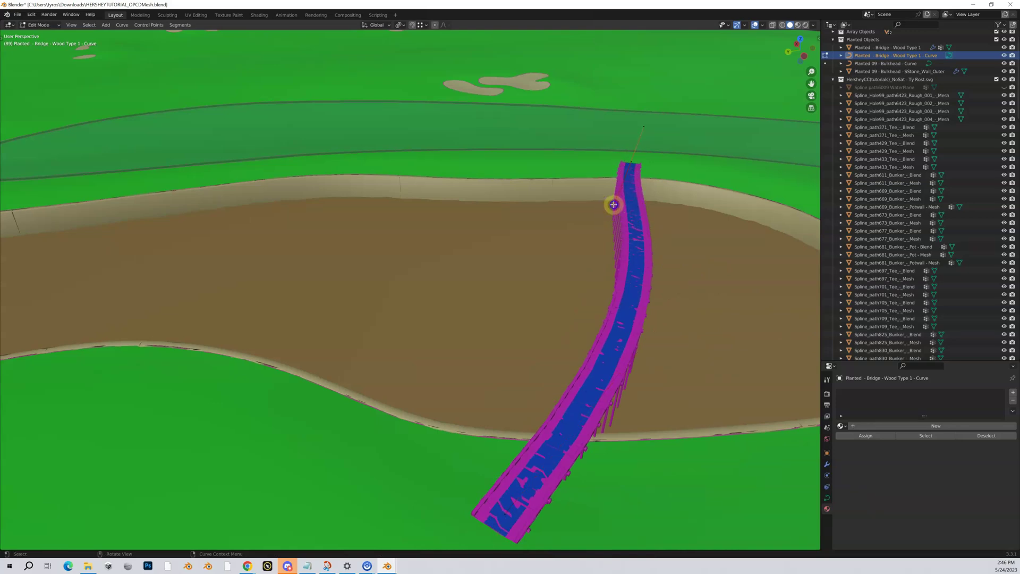
key("g")
key("y")
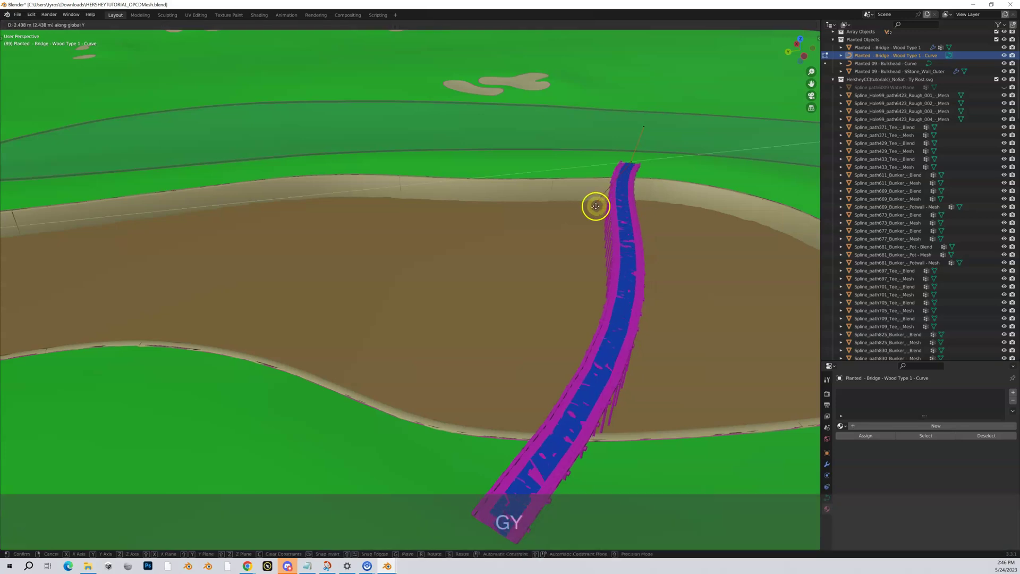
left_click(471, 198)
Examine the S-shaped bridge from several angles and distances, including how it spans the pond between its banks
middle_click_drag(547, 251, 496, 237)
scroll(462, 246, "down", 4)
middle_click_drag(436, 255, 451, 274)
scroll(451, 278, "up", 3)
middle_click_drag(588, 301, 527, 291)
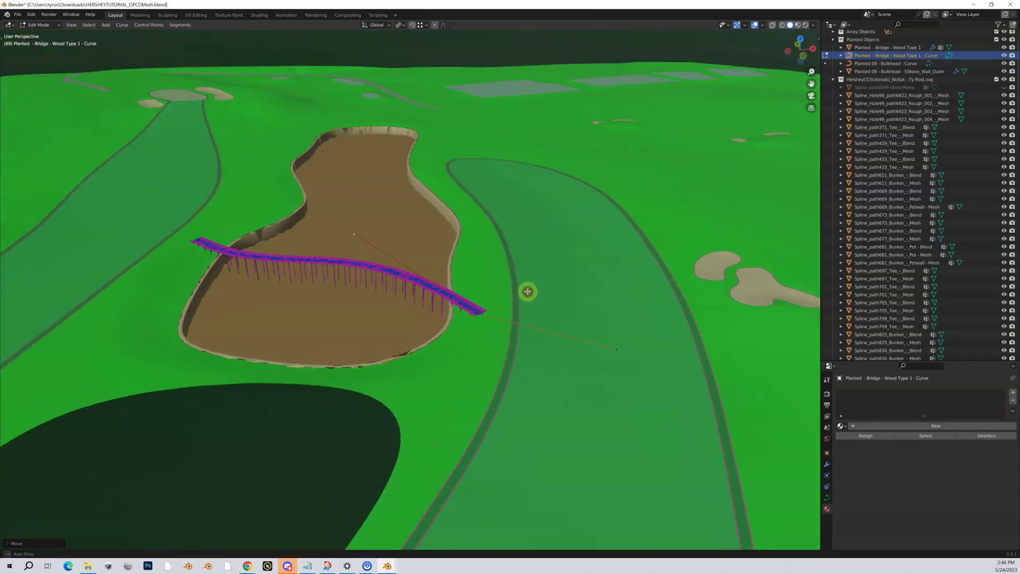
scroll(531, 291, "down", 5)
scroll(490, 307, "up", 2)
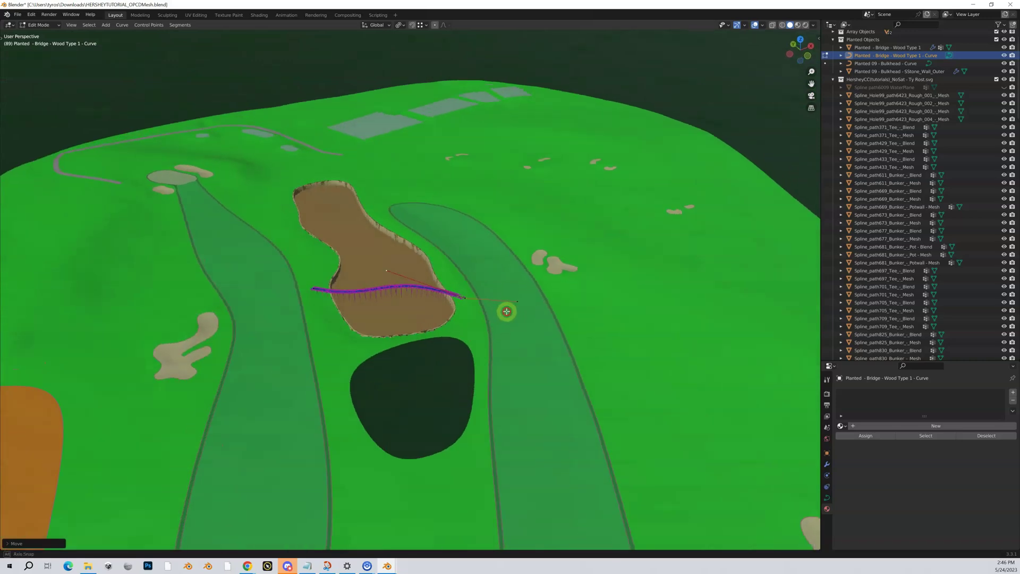
scroll(507, 312, "down", 4)
scroll(504, 329, "up", 6)
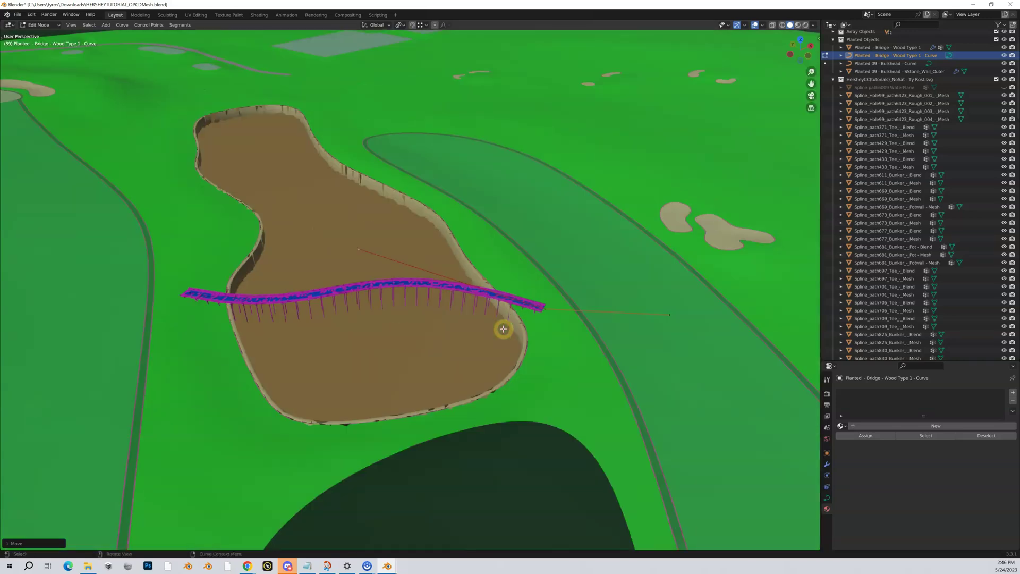
middle_click_drag(503, 329, 476, 332)
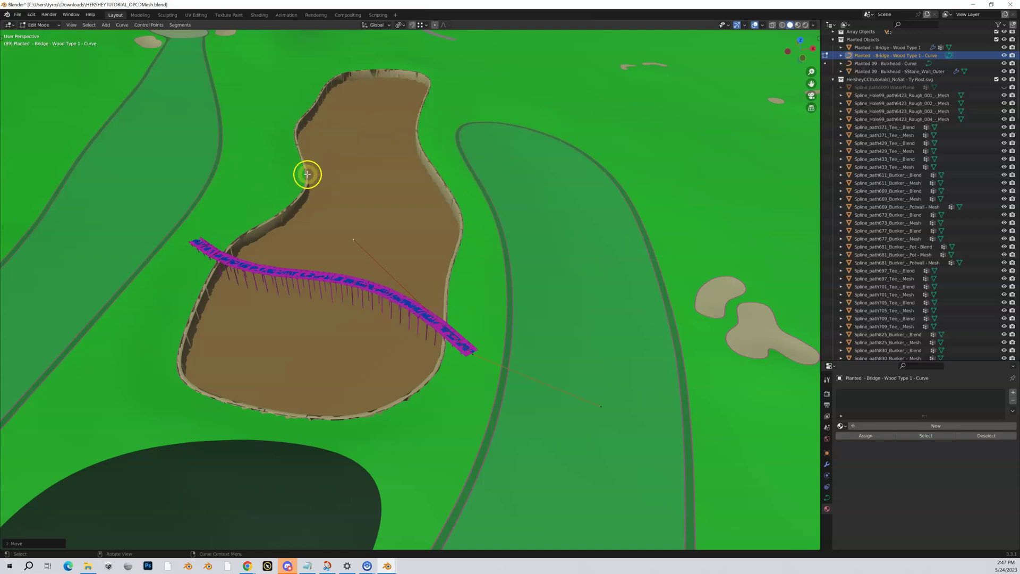
Leave curve editing and select two vertices of the Rough_004 mesh on the strip between the pond and the fairway
left_click(274, 179)
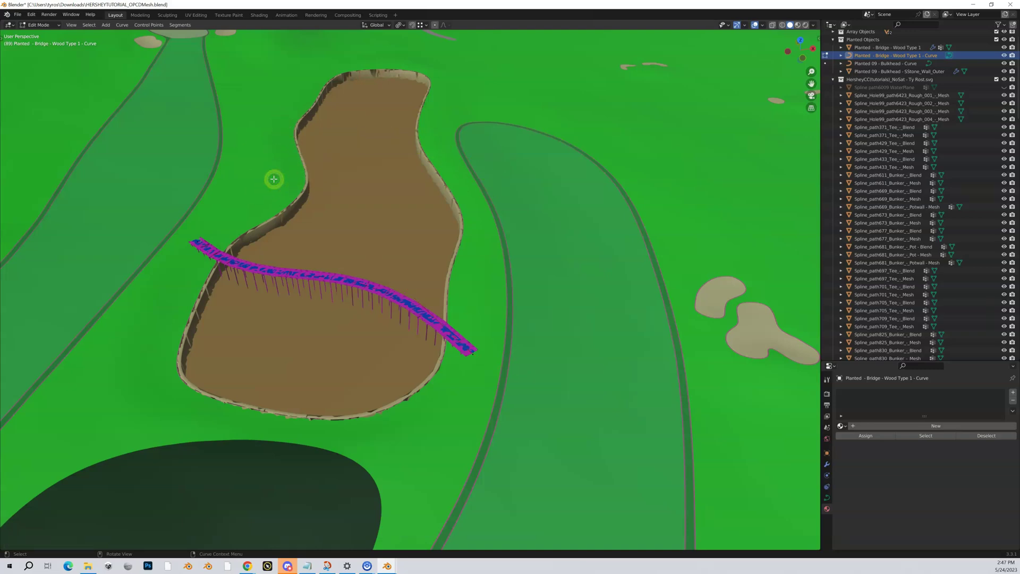
key("Tab")
left_click(274, 181)
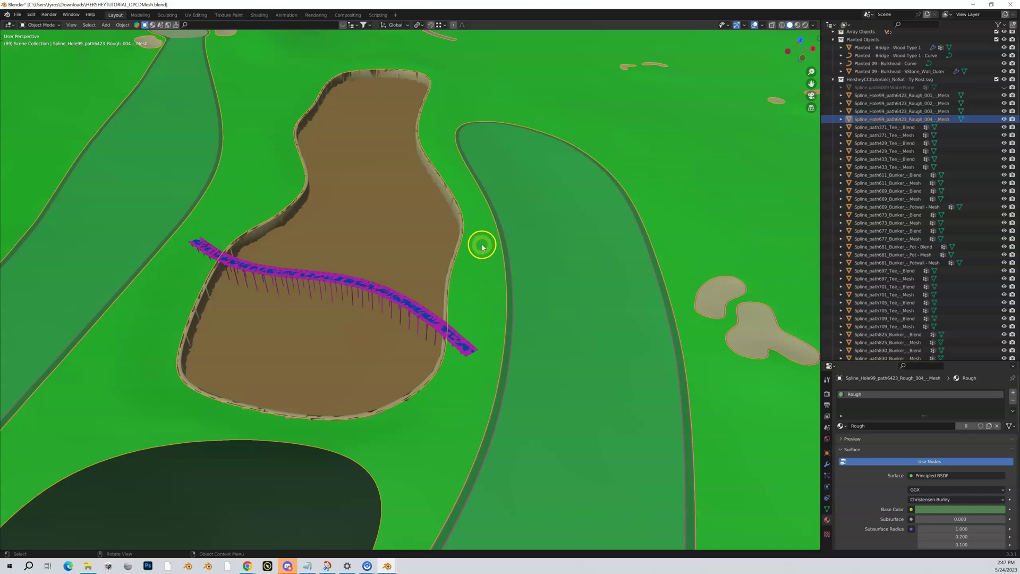
key("Tab")
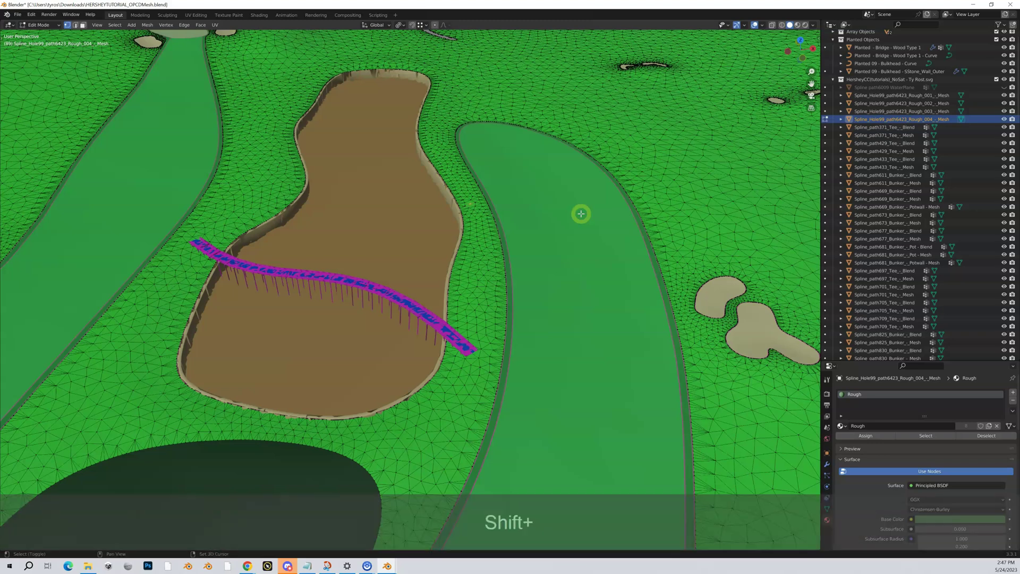
right_click(587, 238, "shift")
right_click_drag(646, 230, 479, 251, "shift")
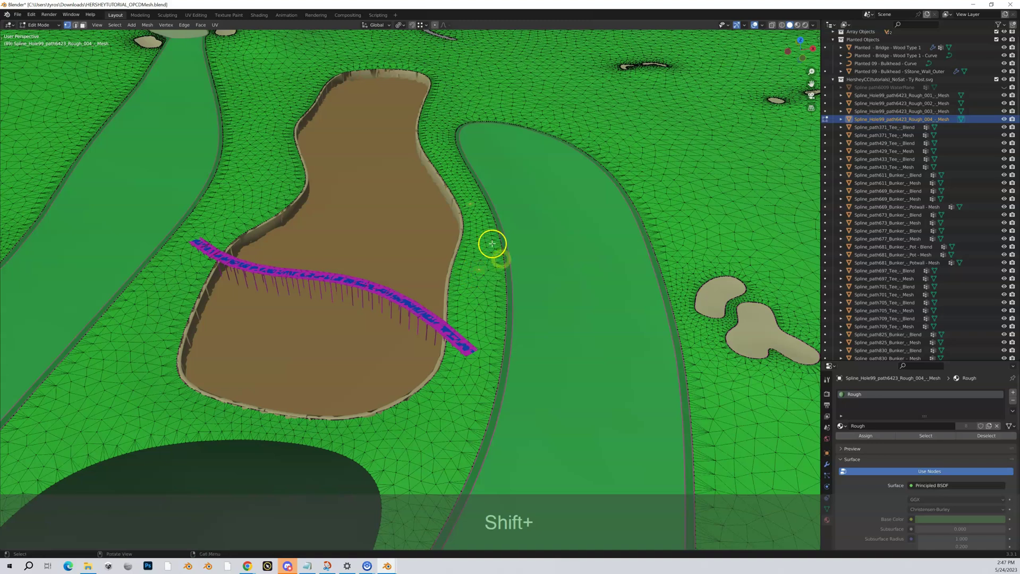
Set the OPCD Tools bridge type to Stone Type 1 and add a bridge between the two selected vertices
key("n")
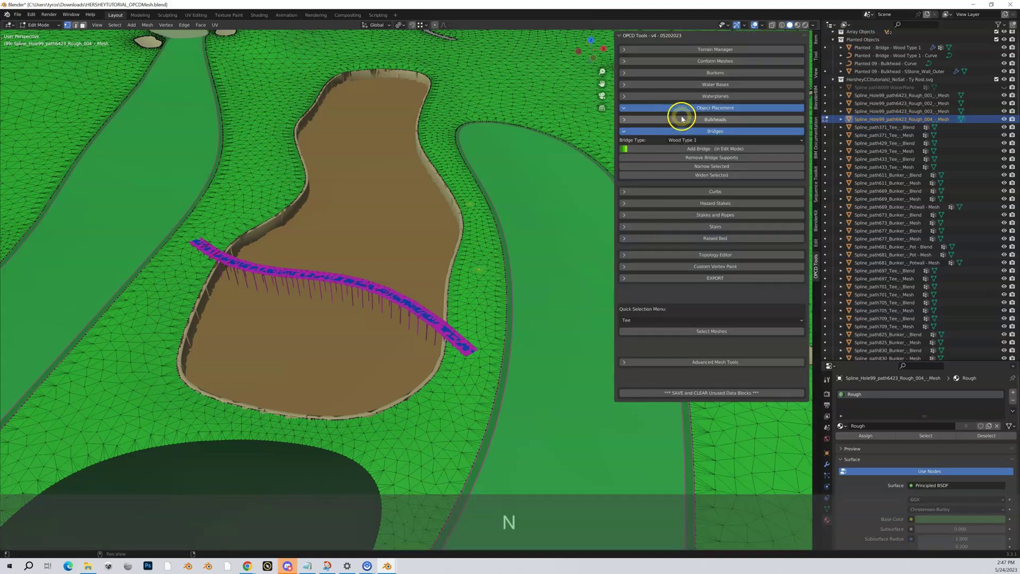
left_click(708, 140)
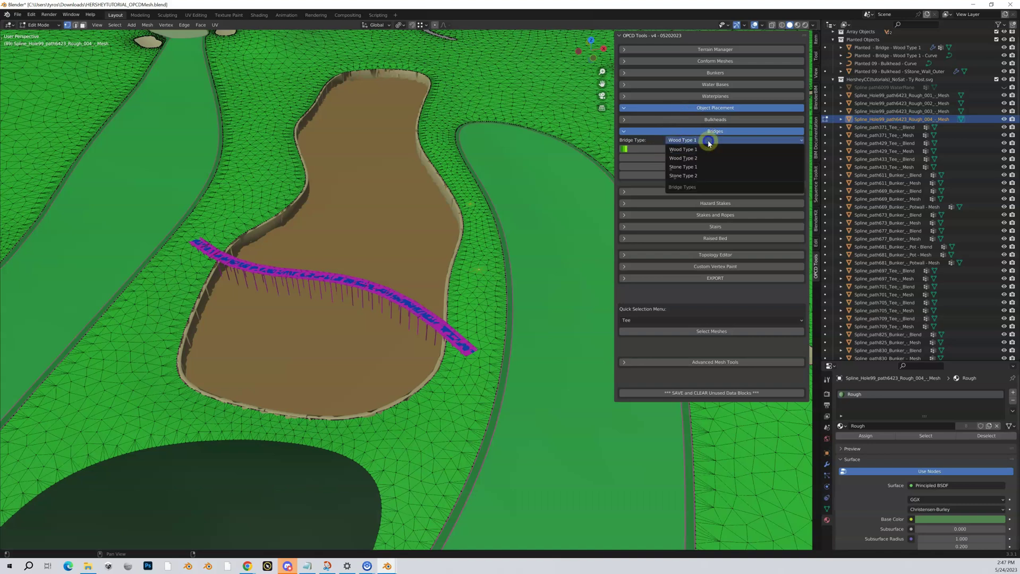
left_click(698, 168)
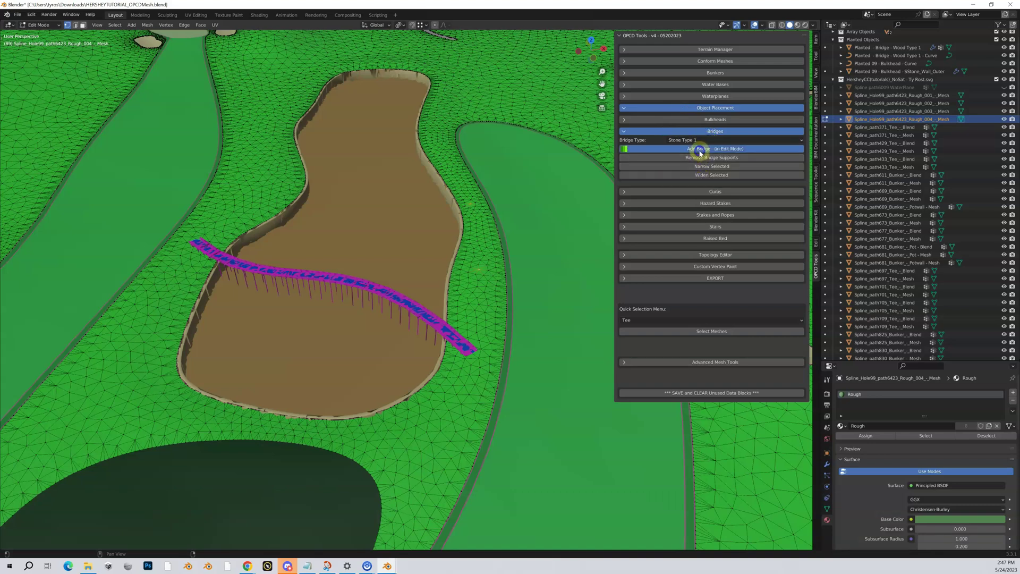
left_click(700, 150)
left_click(486, 237)
Select the new Stone Type 1 bridge beside the pond
scroll(488, 240, "up", 2)
middle_click_drag(487, 240, 526, 247)
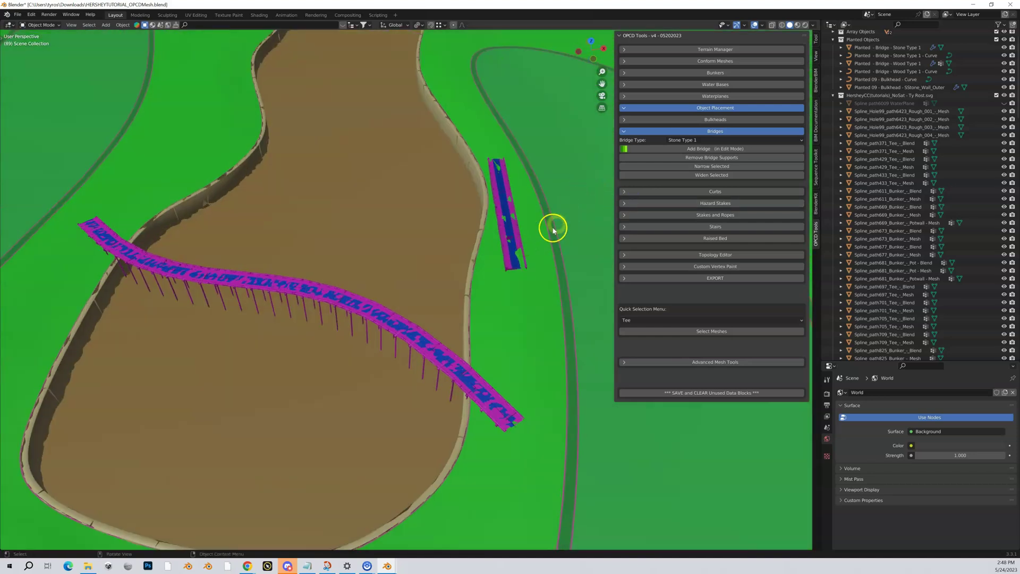
left_click(511, 208)
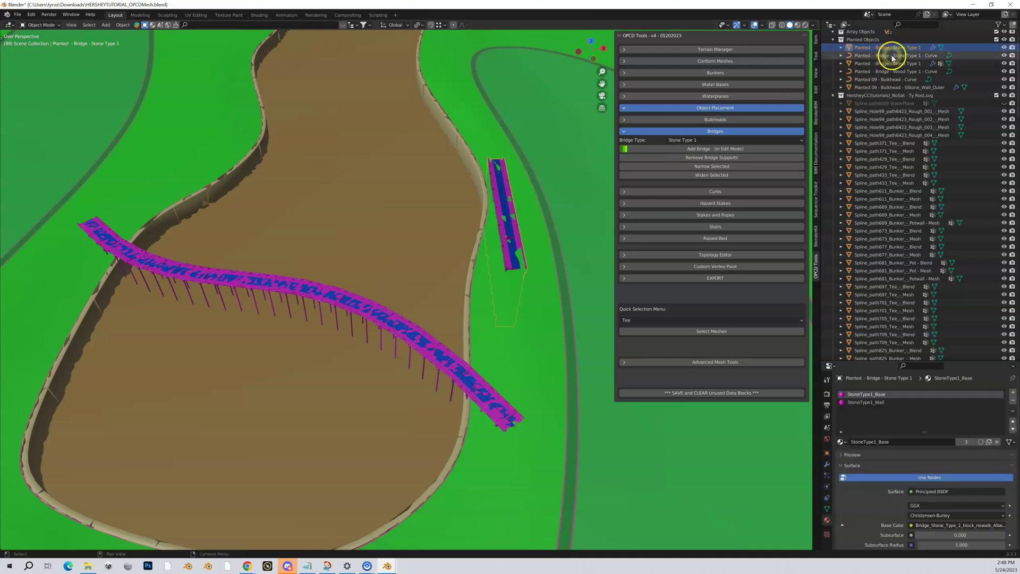
Open the Stone Type 1 bridge's curve for editing and move its end point along the Y axis to lengthen the bridge
left_click(921, 56)
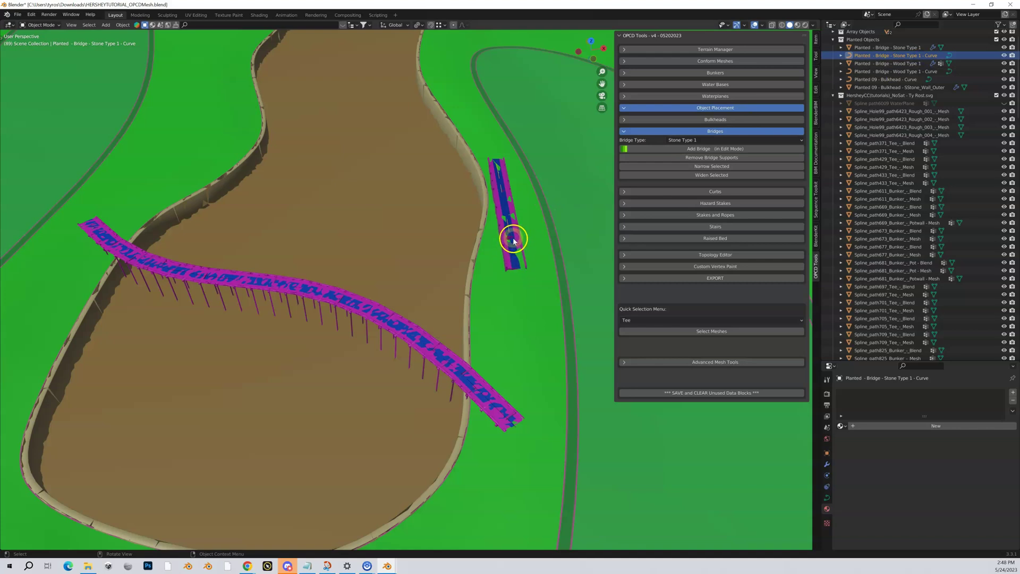
key("Tab")
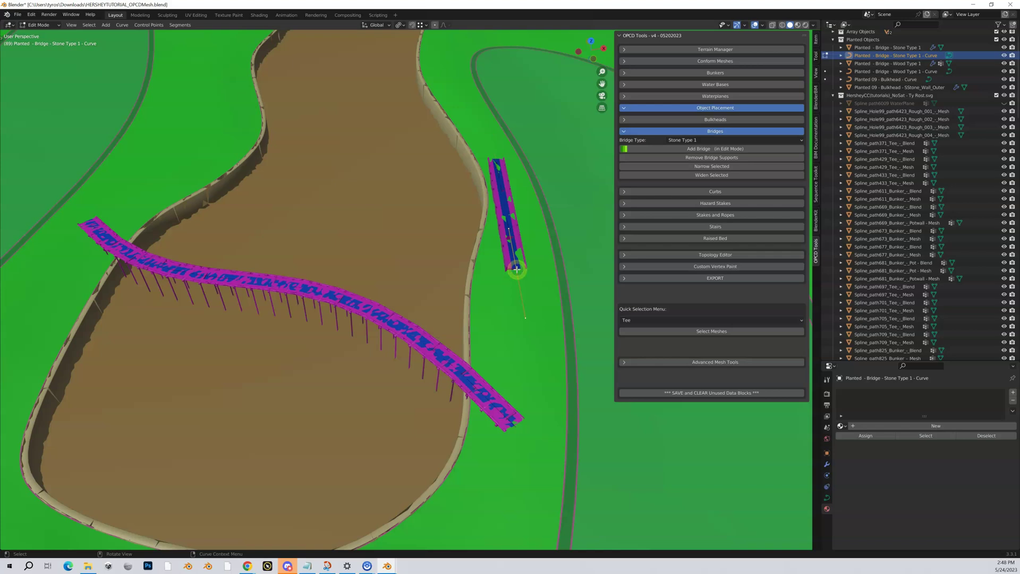
key("g")
key("y")
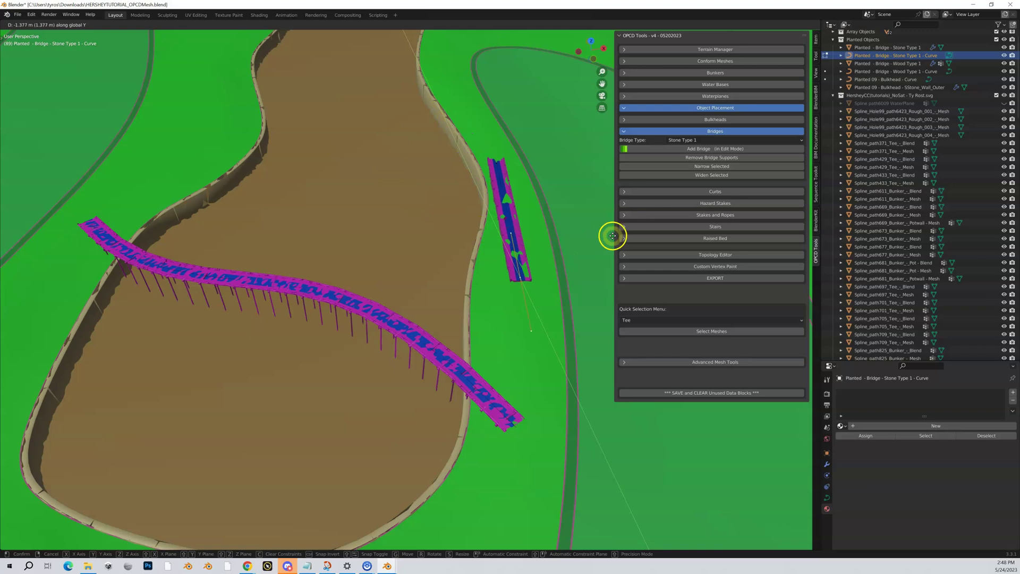
left_click(567, 253)
Stretch the stone bridge by moving its curve end point along Y past the fairway edge, and pull it partly back
middle_click_drag(559, 254, 322, 216)
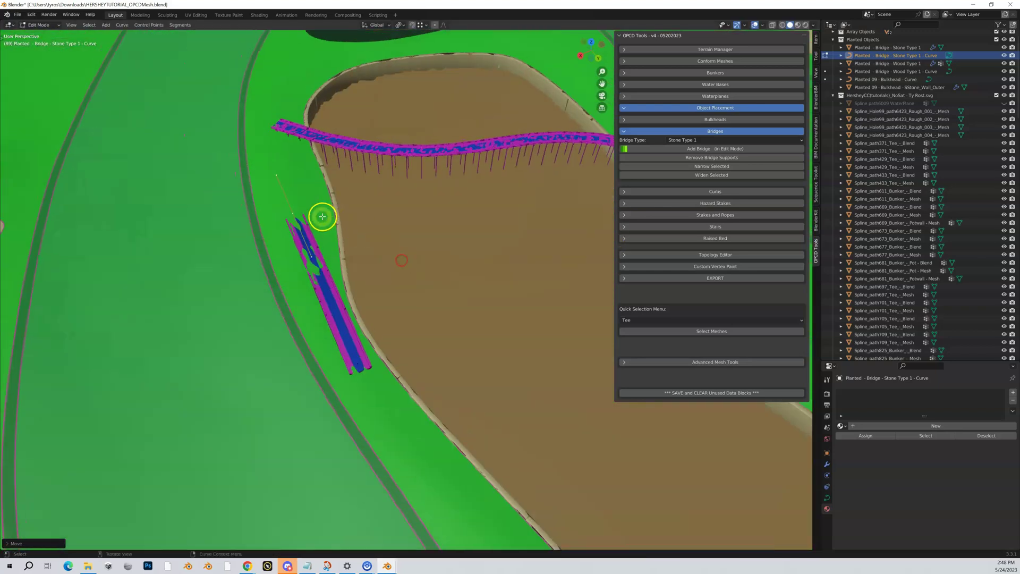
left_click(294, 215)
key("g")
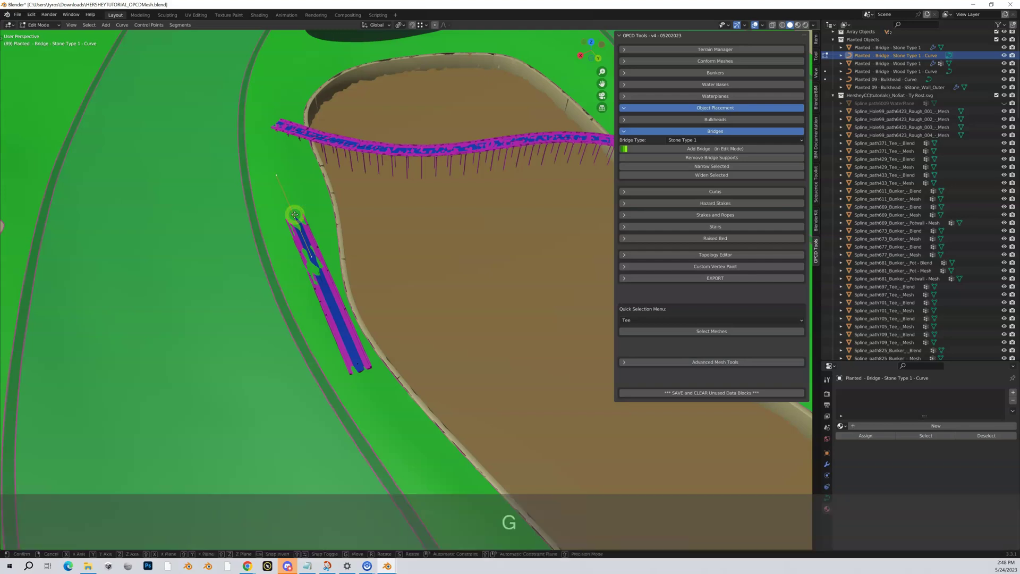
key("y")
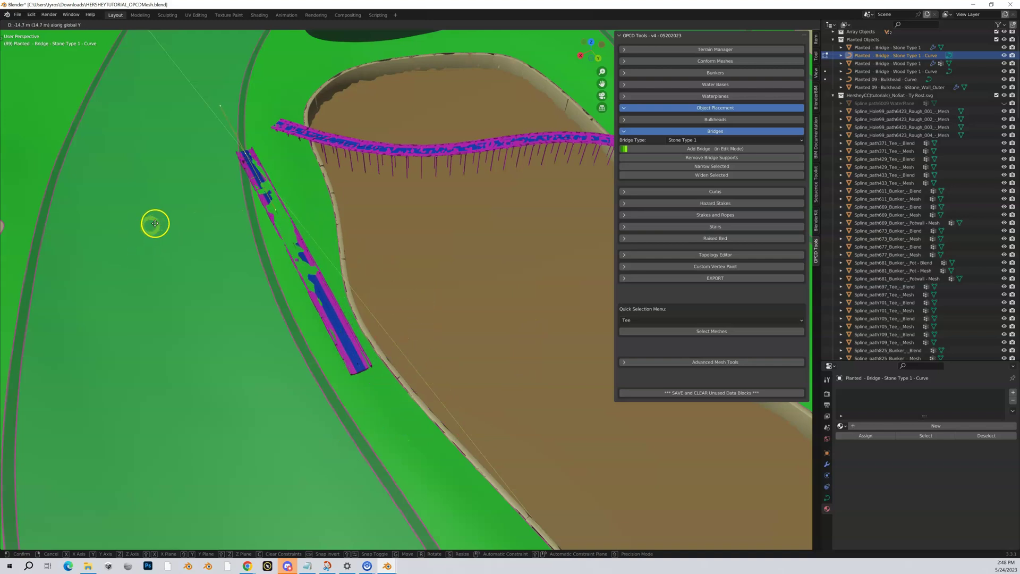
left_click(107, 166)
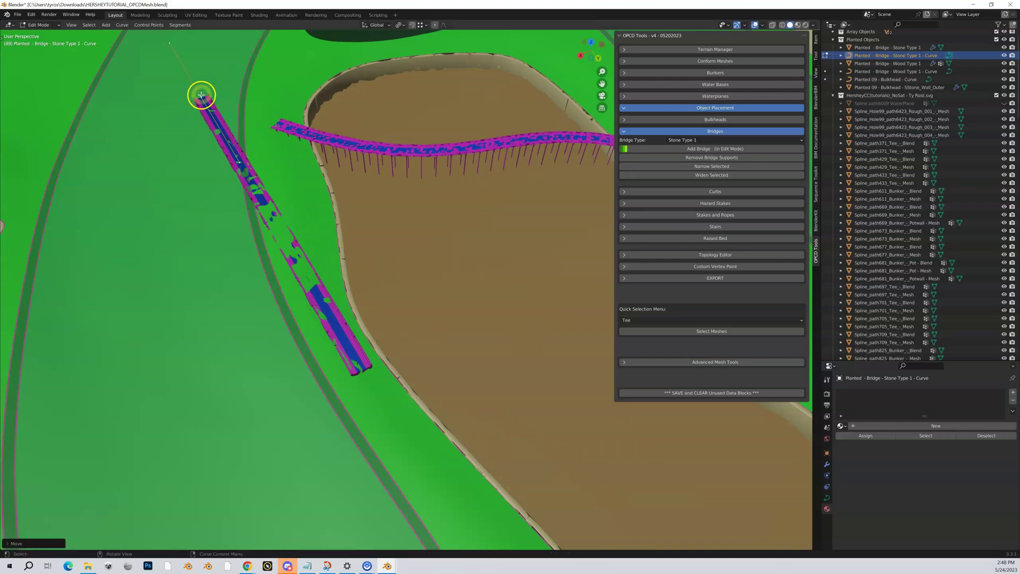
key("g")
key("y")
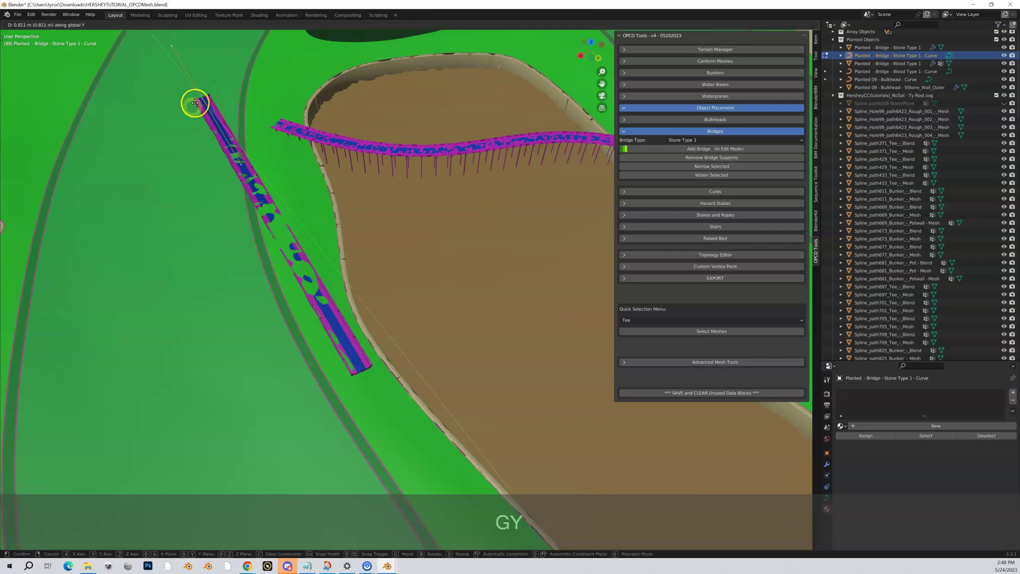
left_click(146, 215)
Move the stone bridge's curve end point freely out over the fairway and raise it along Z above the terrain
key("g")
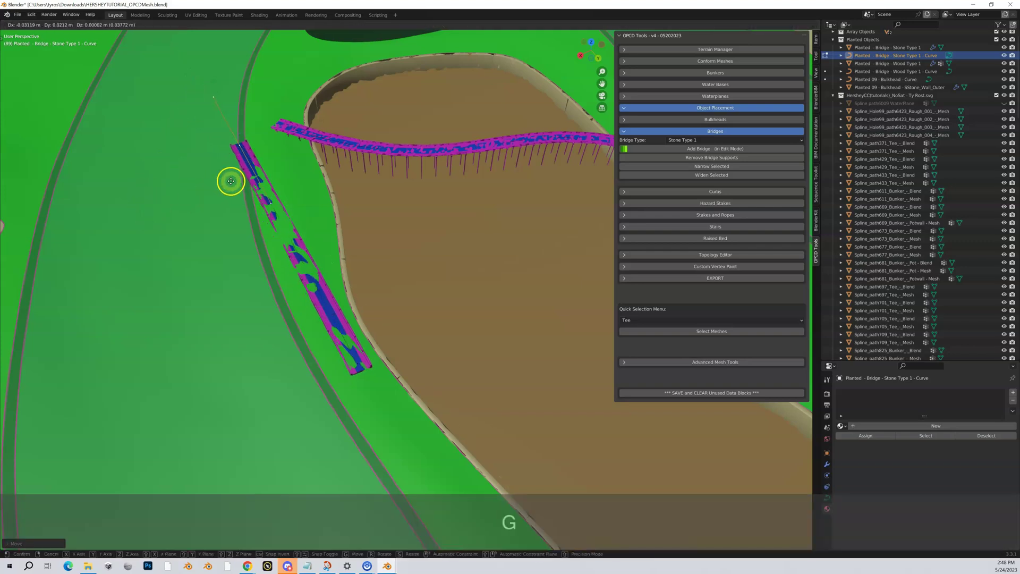
left_click(130, 418)
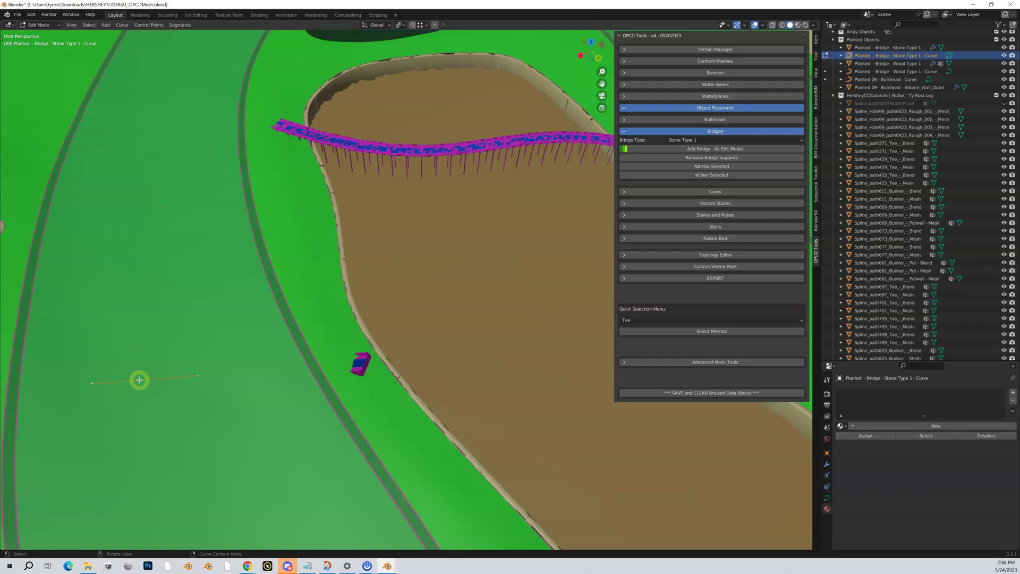
key("g")
key("z")
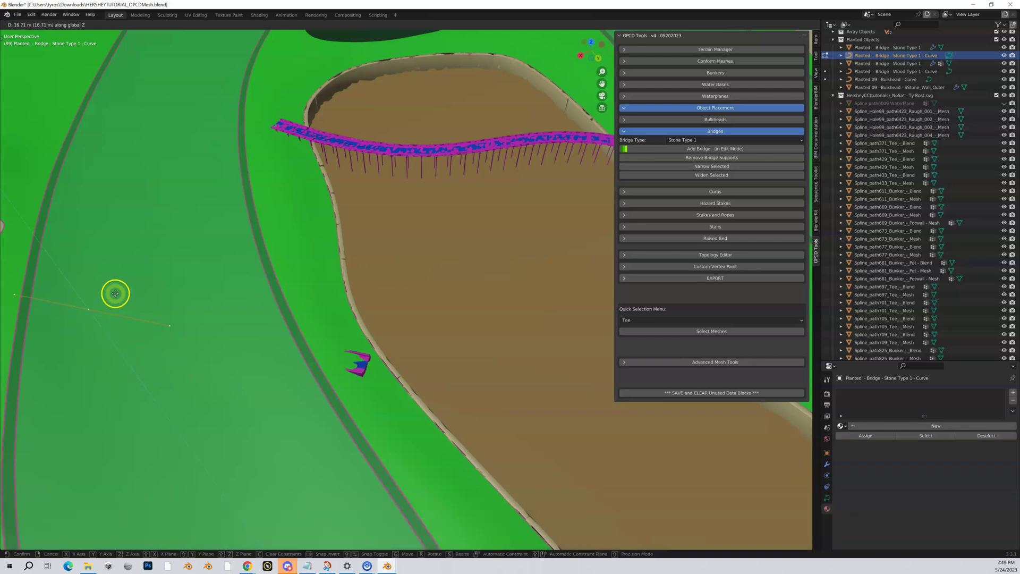
left_click(99, 271)
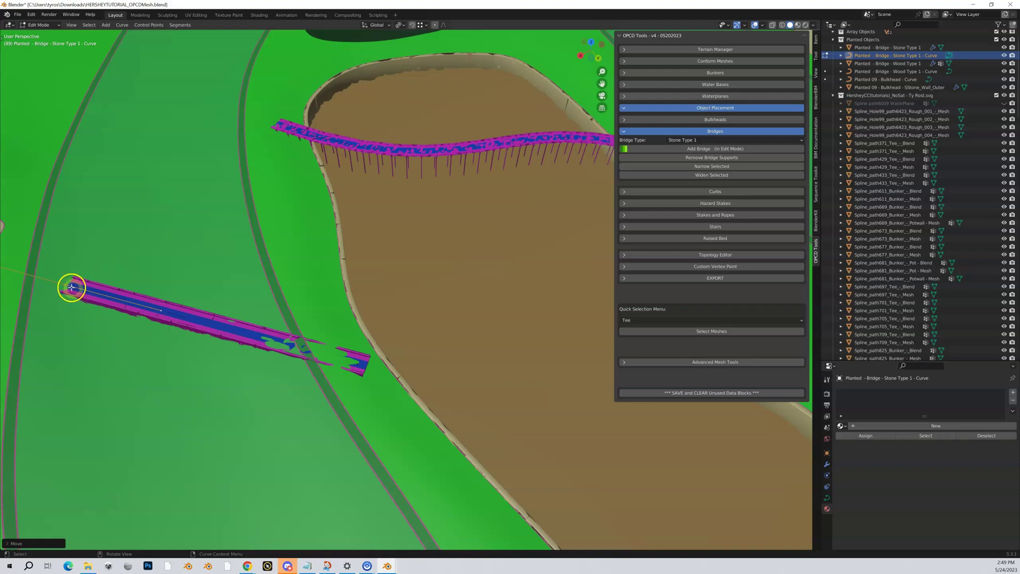
Shift the stone bridge's curve end point about 21.6 m along Y so the bridge crosses the fairway edge
key("g")
key("y")
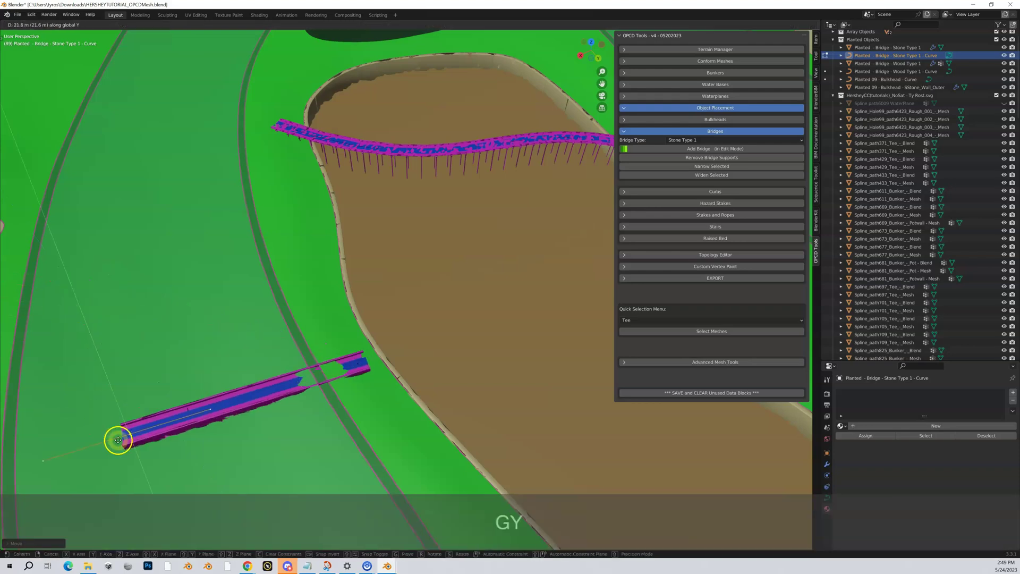
left_click(117, 442)
Examine the stone bridge from several angles, including its walls, both ends and how it sits on the fairway beside the pond
middle_click_drag(118, 440, 163, 368)
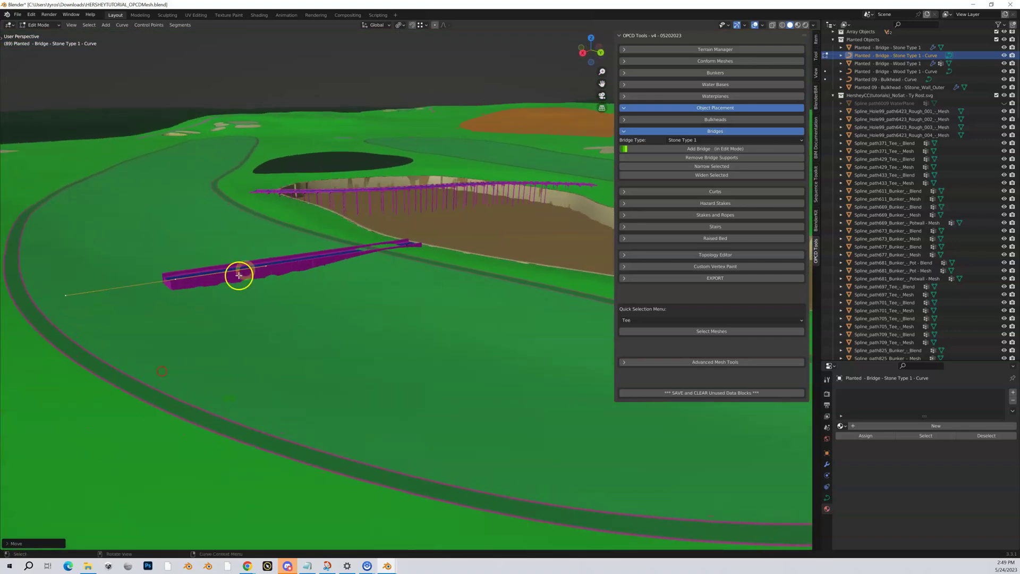
left_click(421, 250)
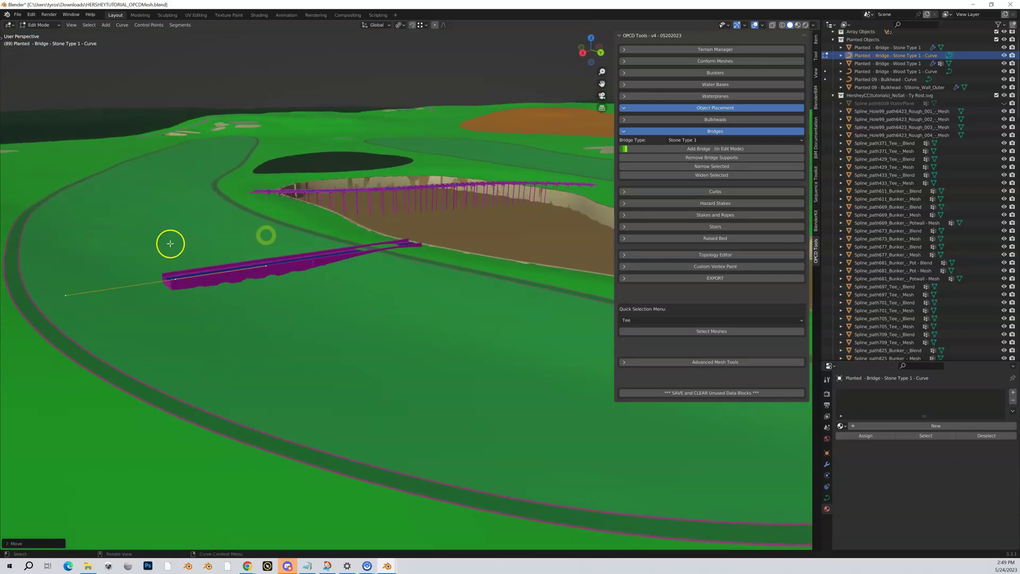
middle_click_drag(502, 276, 171, 223)
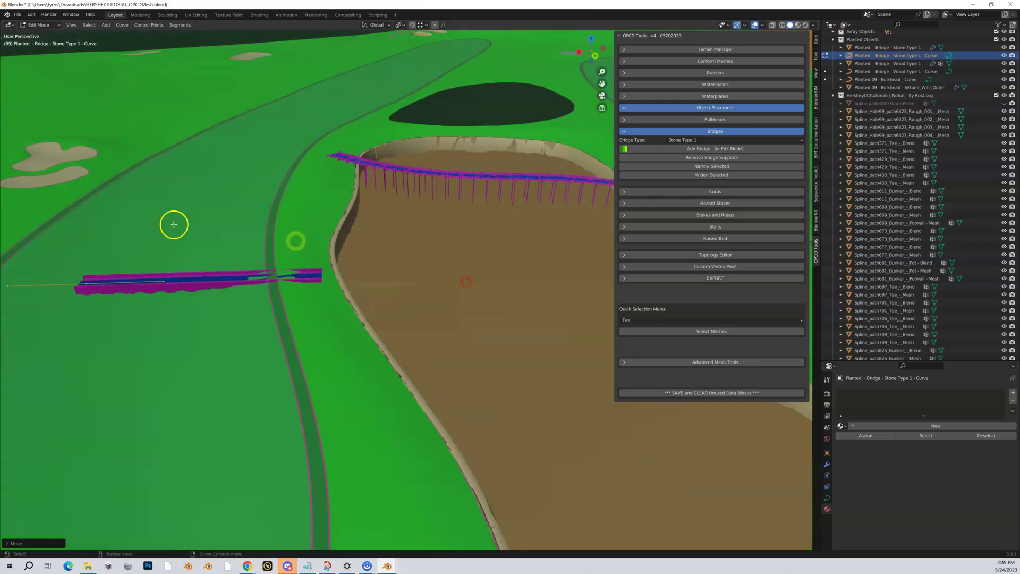
left_click(195, 200)
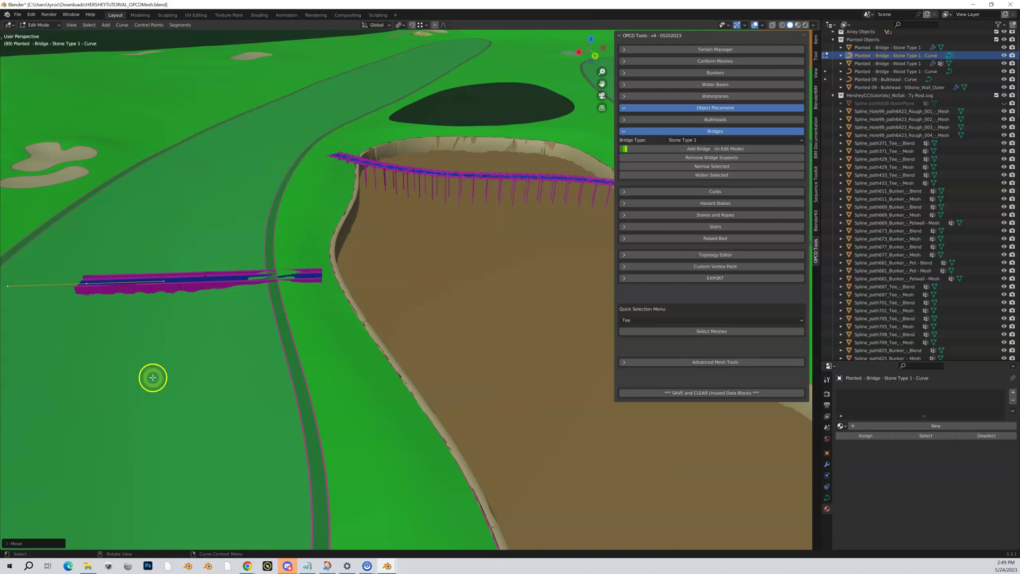
left_click(328, 292)
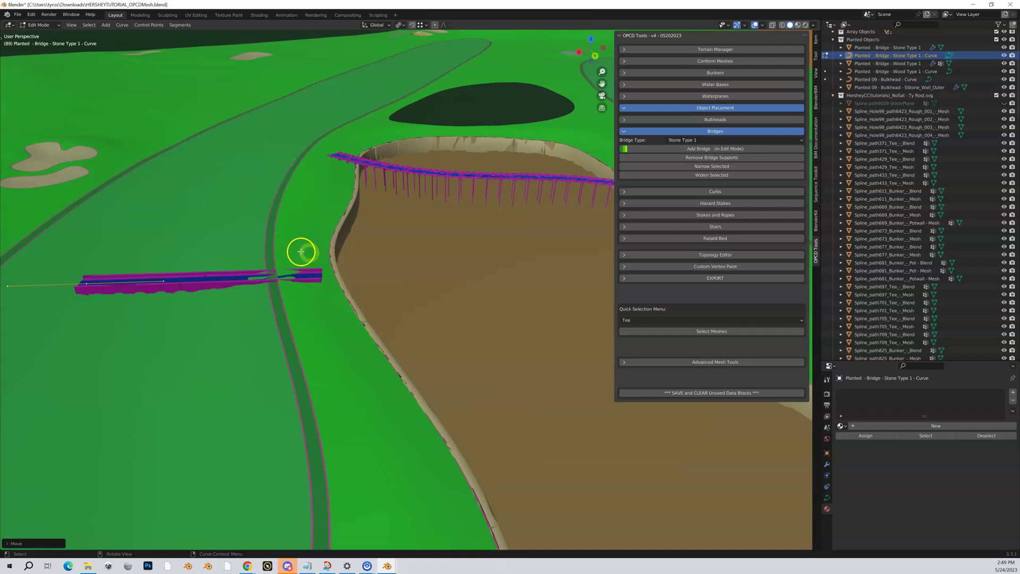
left_click(100, 271)
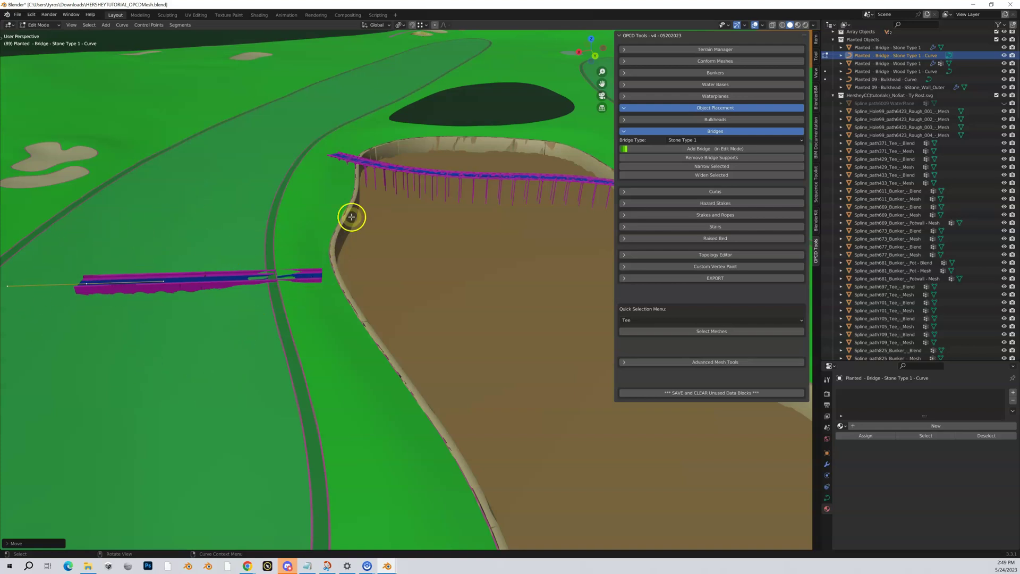
left_click(314, 230)
left_click(309, 256)
left_click(103, 288)
mouse_move(120, 287)
middle_mouse_down()
mouse_move(106, 296)
mouse_move(114, 301)
middle_mouse_up()
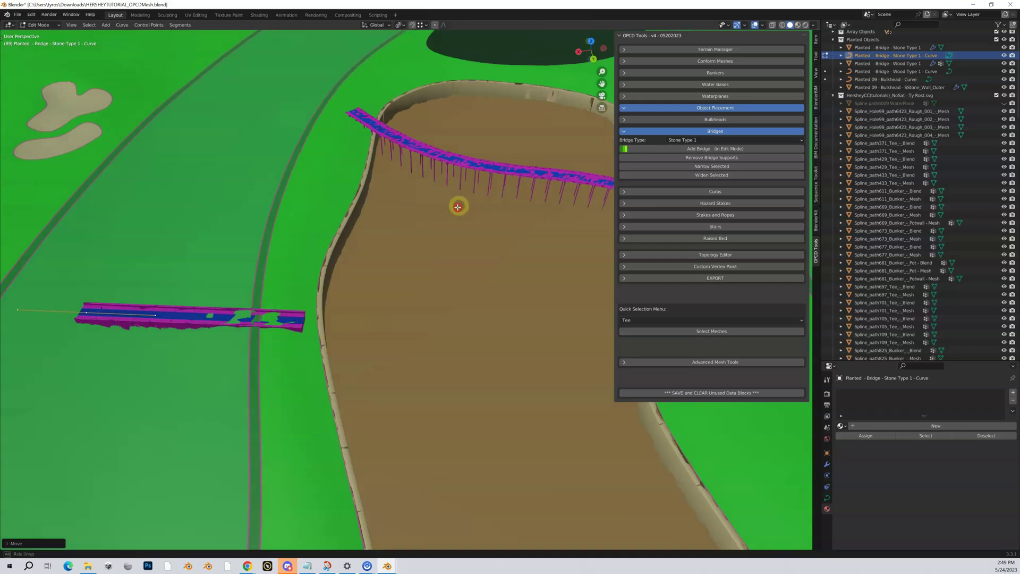
middle_click_drag(472, 190, 448, 207)
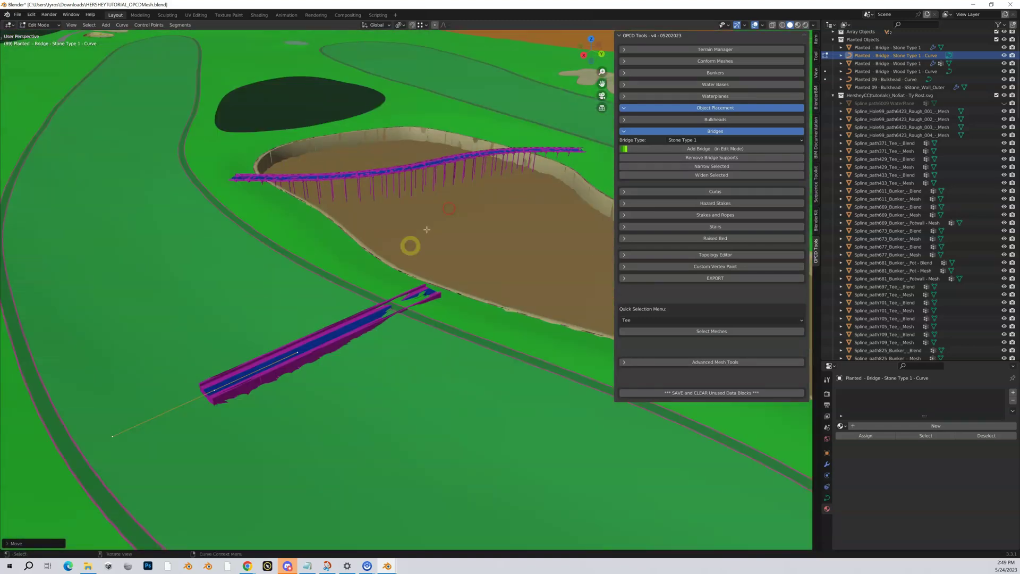